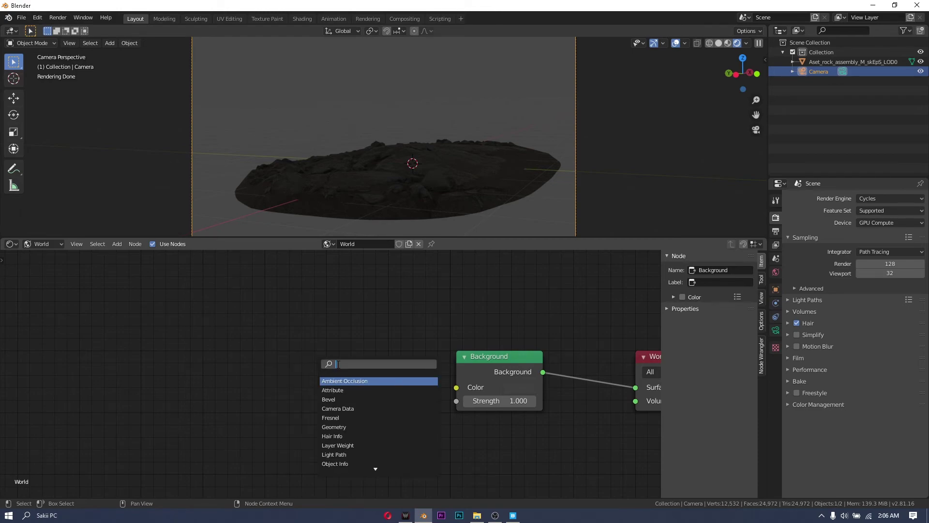
# Step: Add an Environment Texture node to the world shader and connect its colour output to the Background node's Color input
pyautogui.click(346, 381)
pyautogui.click(213, 347)
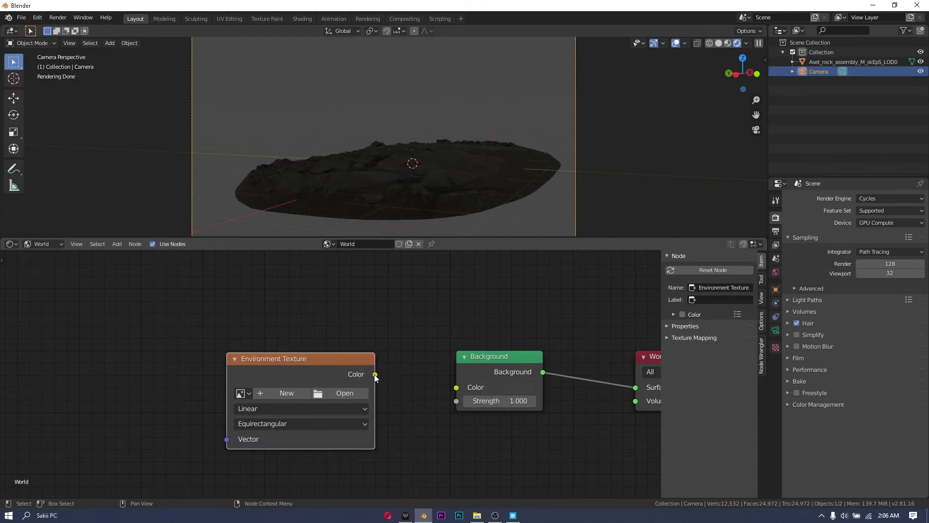
pyautogui.moveTo(376, 374); pyautogui.dragTo(456, 388)
# Step: Load kloetzle_blei_2kovercast.hdr from the hdris folder into the Environment Texture node
pyautogui.click(345, 395)
pyautogui.click(247, 307)
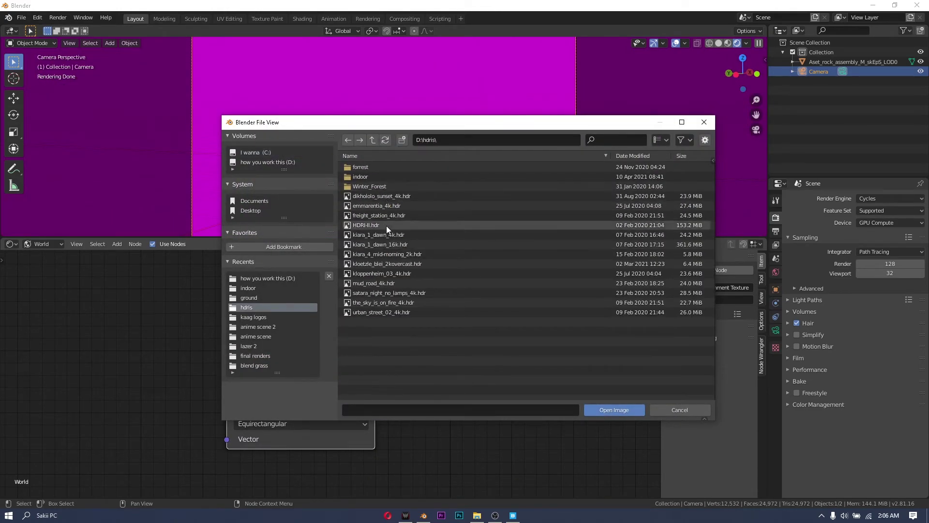
pyautogui.doubleClick(393, 264)
pyautogui.click(443, 192)
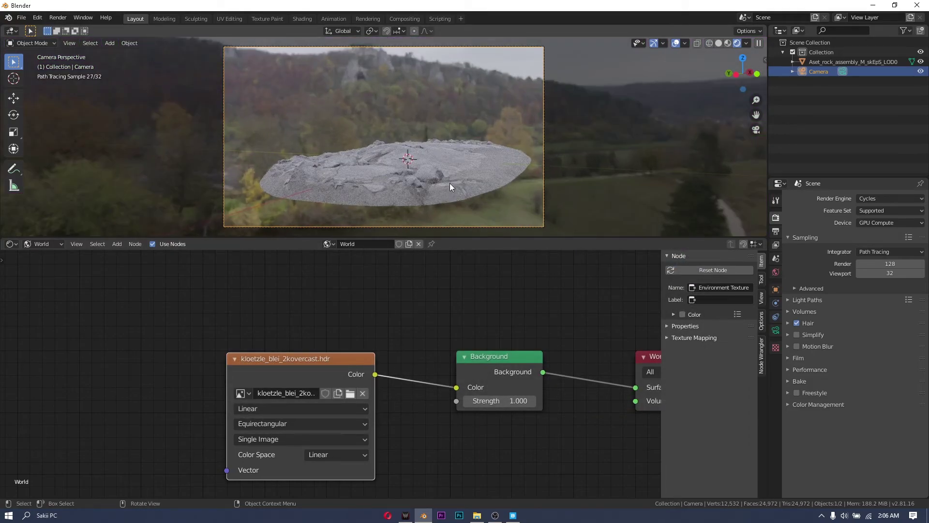
# Step: Inspect the lit rock from another angle, return to the camera view and enlarge the 3D viewport over the node editor
pyautogui.click(615, 175)
pyautogui.moveTo(616, 175); pyautogui.dragTo(507, 193, button='middle')
pyautogui.scroll(-4, 525, 206)
pyautogui.scroll(3, 507, 192)
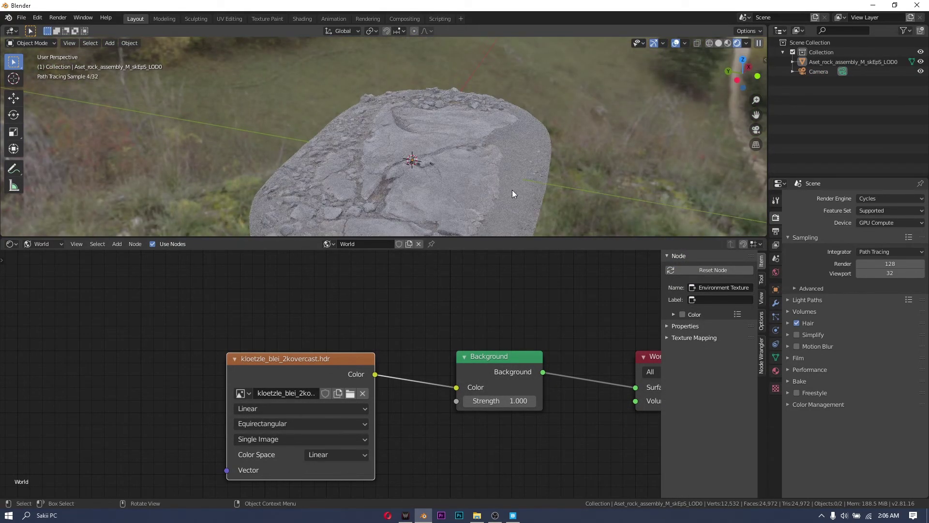
pyautogui.press('KP_0')
pyautogui.moveTo(510, 237); pyautogui.dragTo(510, 400)
# Step: Move the ground rock along the Y and Z axes to reposition it in the lower part of the camera frame
pyautogui.click(463, 262)
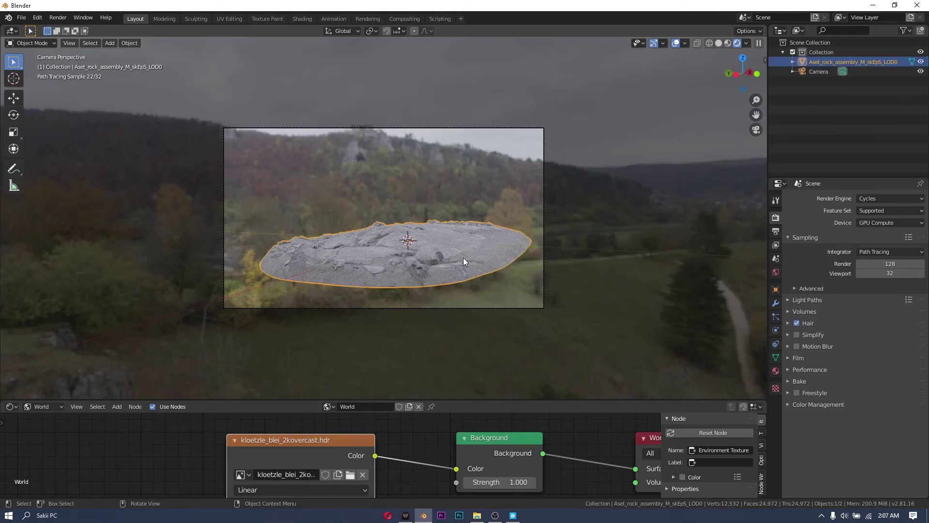
pyautogui.press('g')
pyautogui.press('y')
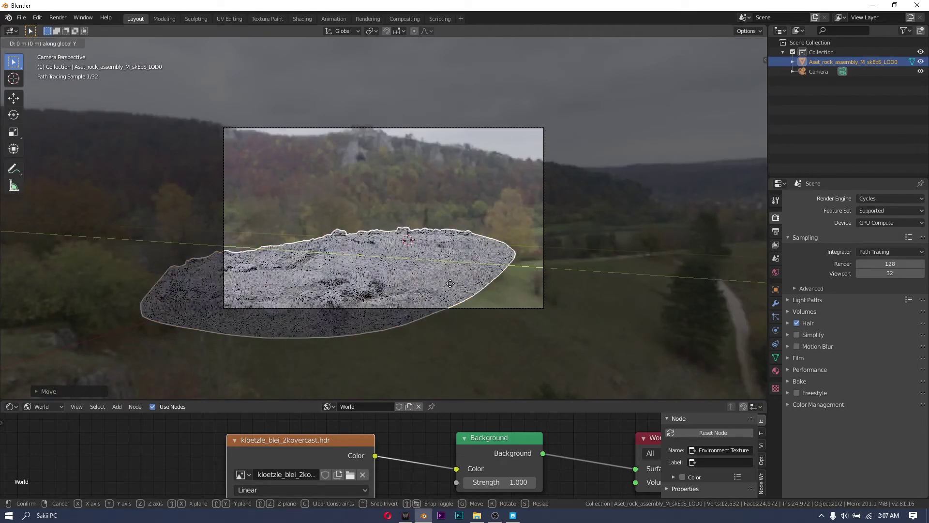
pyautogui.click(476, 288)
pyautogui.press('g')
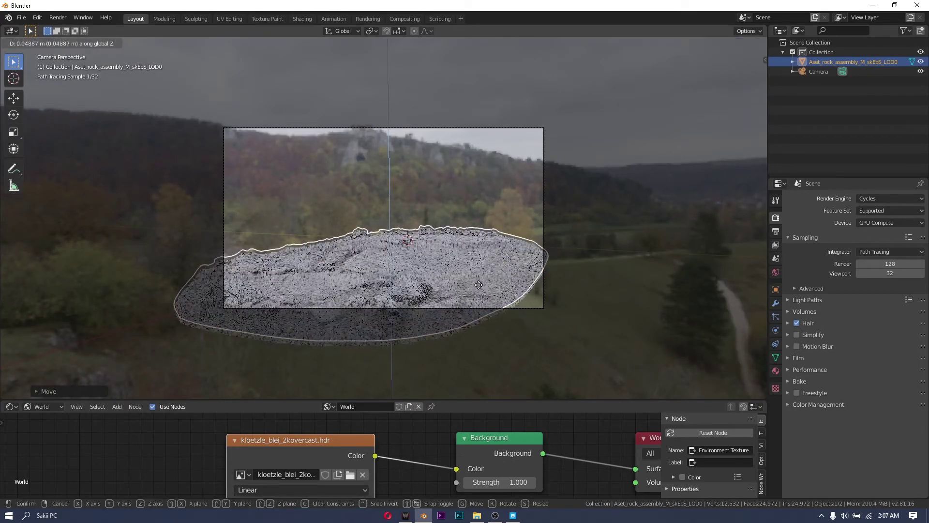
pyautogui.click(493, 278)
# Step: Switch to Quixel Bridge, export the Huge Icelandic Lava Cliff asset to Blender and return to the scene
pyautogui.click(513, 515)
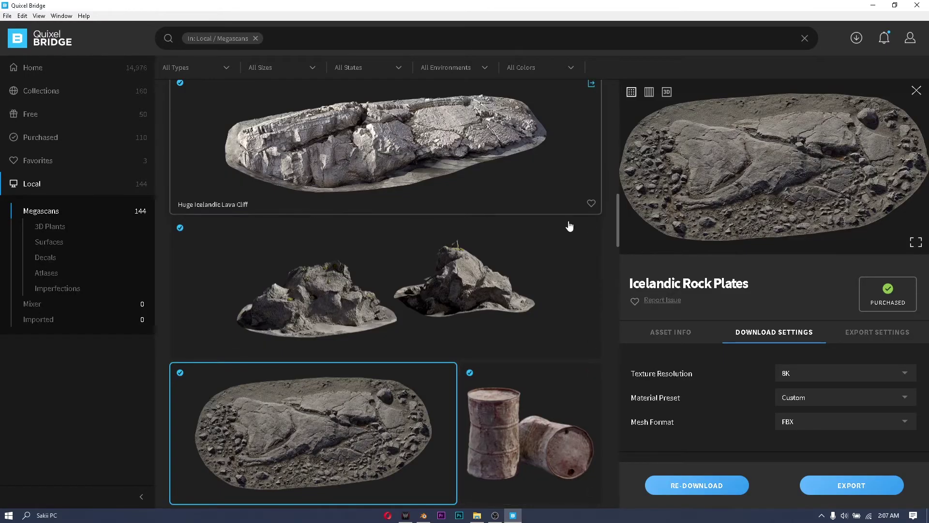
pyautogui.click(489, 173)
pyautogui.click(852, 485)
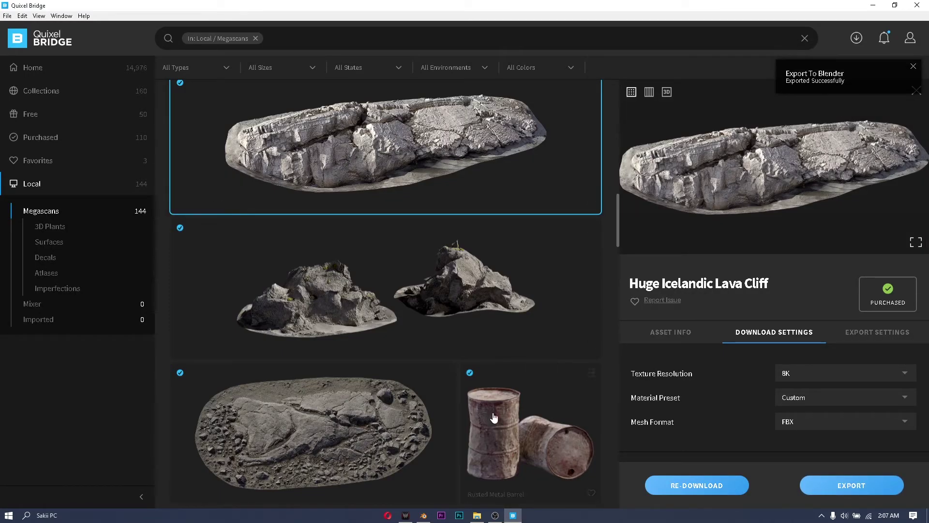
pyautogui.hotkey('alt', 'Tab')
# Step: Scale down the imported cliff and move it along Y toward the left side of the camera frame
pyautogui.press('s')
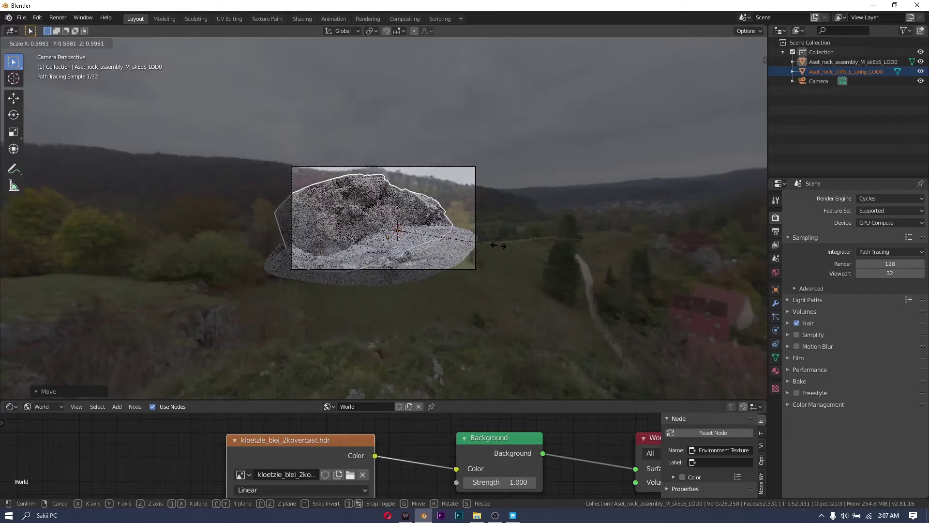
pyautogui.click(396, 244)
pyautogui.press('g')
pyautogui.press('y')
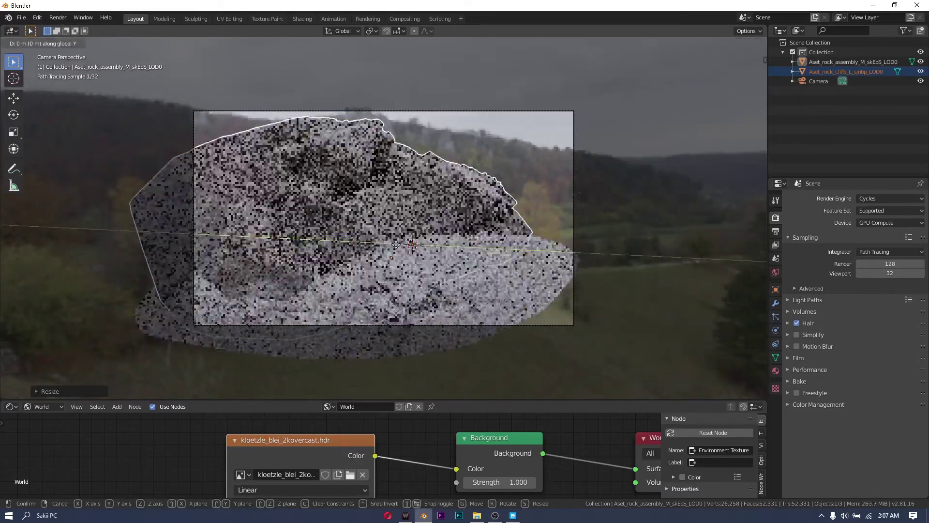
pyautogui.click(303, 236)
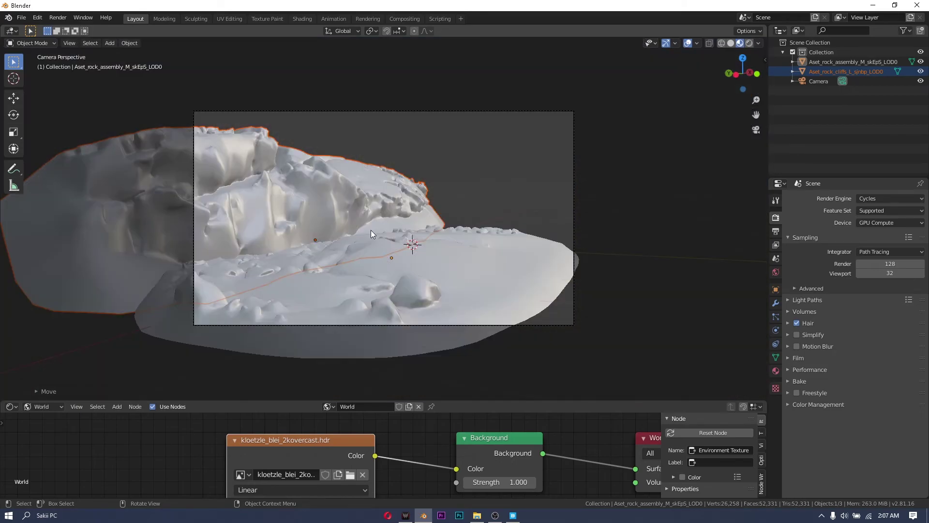
# Step: Move the cliff about 0.9 m along X and fine-tune its Y position behind the ground rock
pyautogui.scroll(3, 387, 228)
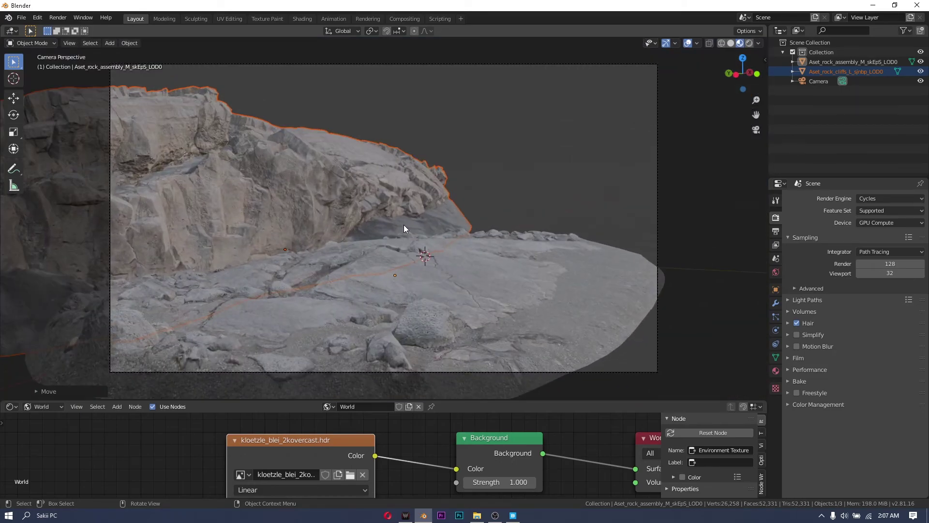
pyautogui.press('g')
pyautogui.press('x')
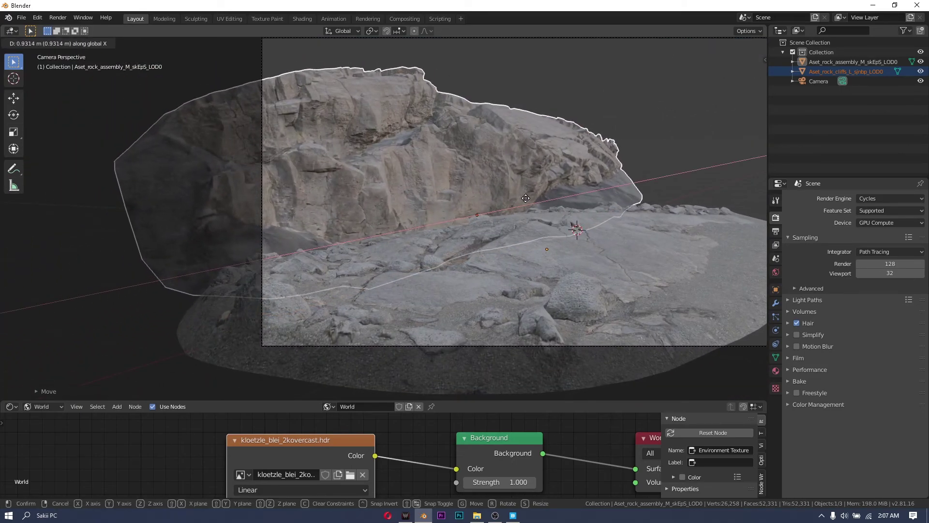
pyautogui.click(528, 198)
pyautogui.scroll(3, 446, 248)
pyautogui.press('g')
pyautogui.press('y')
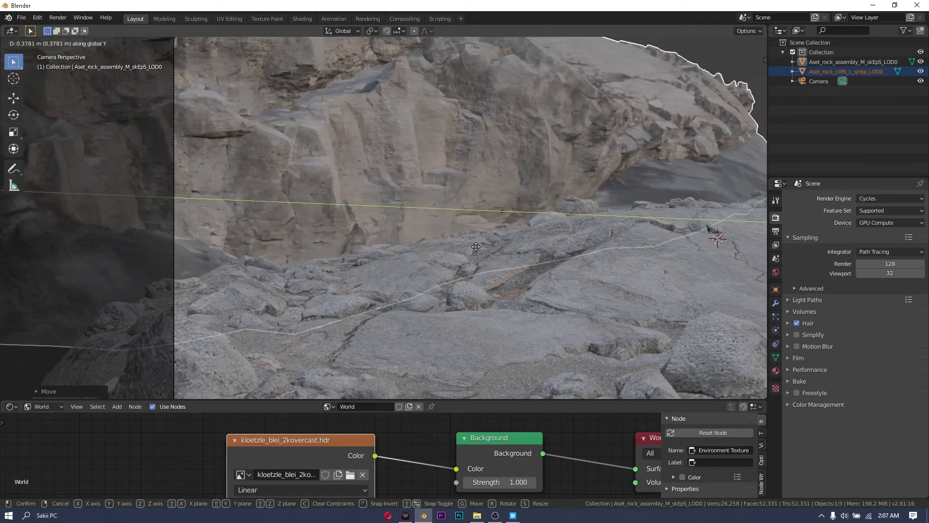
pyautogui.click(504, 250)
pyautogui.scroll(-6, 556, 240)
# Step: Create a linked duplicate of the ground rock and place it beside the original, in front of the cliff
pyautogui.scroll(3, 560, 232)
pyautogui.keyDown('shift'); pyautogui.moveTo(560, 232); pyautogui.dragTo(484, 242, button='middle'); pyautogui.keyUp('shift')
pyautogui.click(484, 242)
pyautogui.moveTo(485, 242); pyautogui.dragTo(422, 290, button='middle')
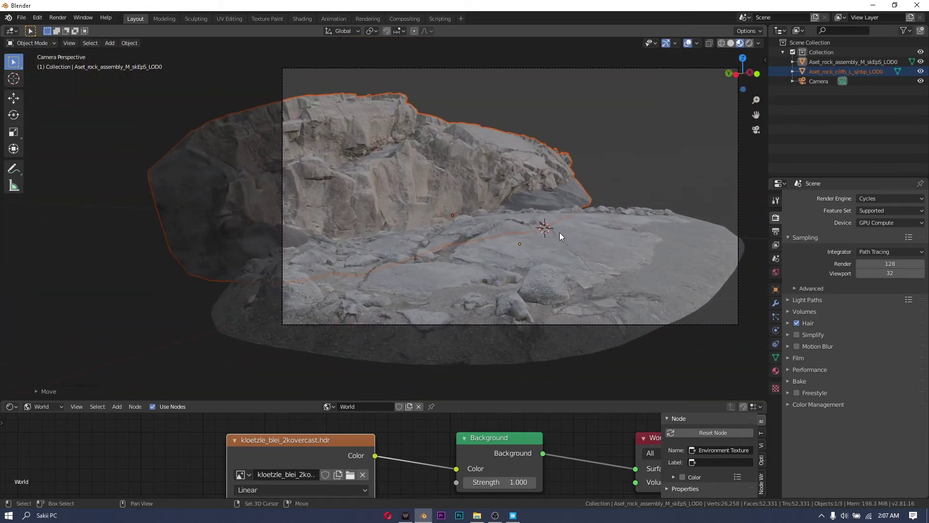
pyautogui.hotkey('shift', 'd')
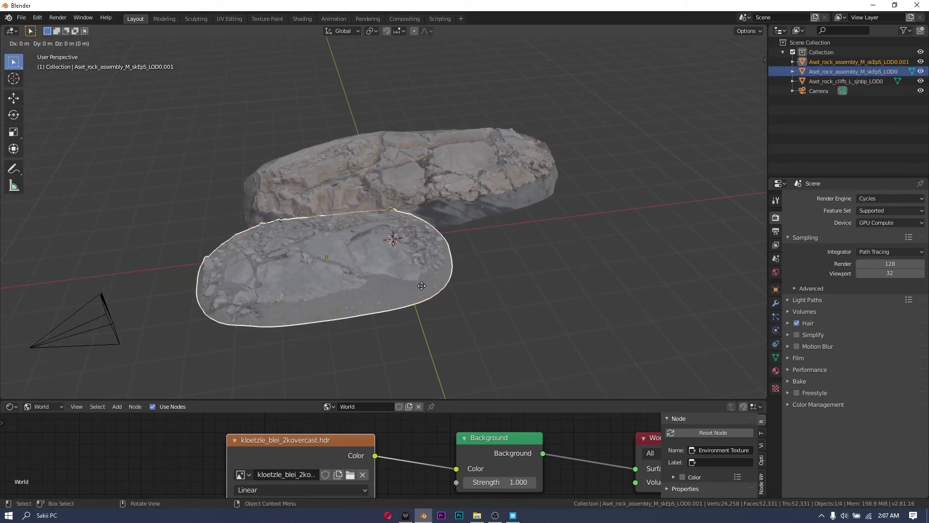
pyautogui.click(585, 286)
# Step: Rotate the duplicated ground rock about the Z axis and adjust its position next to the original
pyautogui.press('r')
pyautogui.press('x')
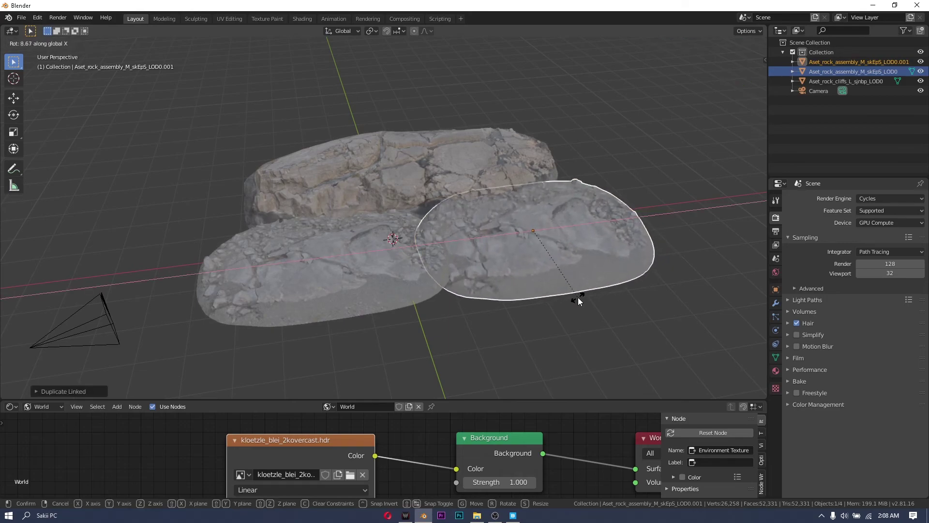
pyautogui.press('z')
pyautogui.click(443, 139)
pyautogui.press('g')
pyautogui.press('x')
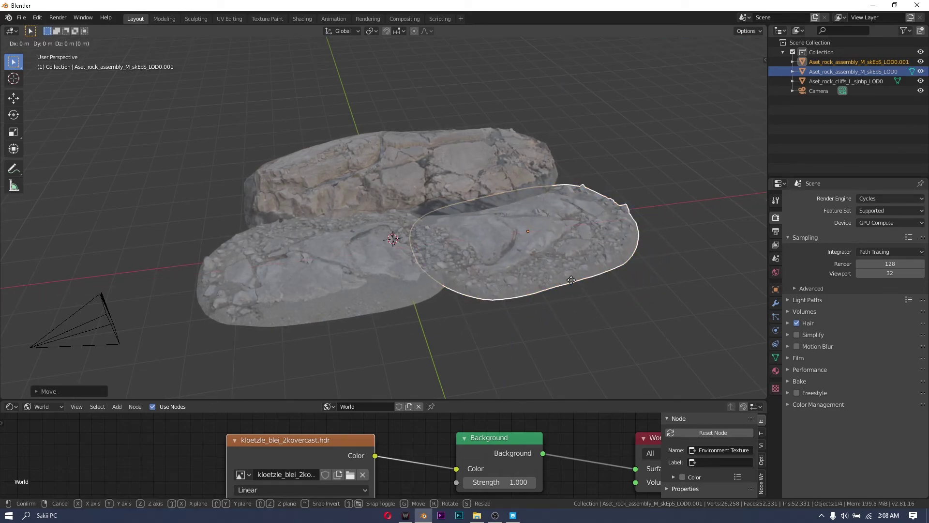
pyautogui.press('z')
pyautogui.click(570, 275)
# Step: In the camera view, lower the duplicated ground rock about 0.2 m along Z to blend it into the foreground rock
pyautogui.click(756, 129)
pyautogui.hotkey('alt', 'a')
pyautogui.scroll(-1, 485, 231)
pyautogui.keyDown('shift'); pyautogui.moveTo(375, 241); pyautogui.dragTo(434, 251, button='middle'); pyautogui.keyUp('shift')
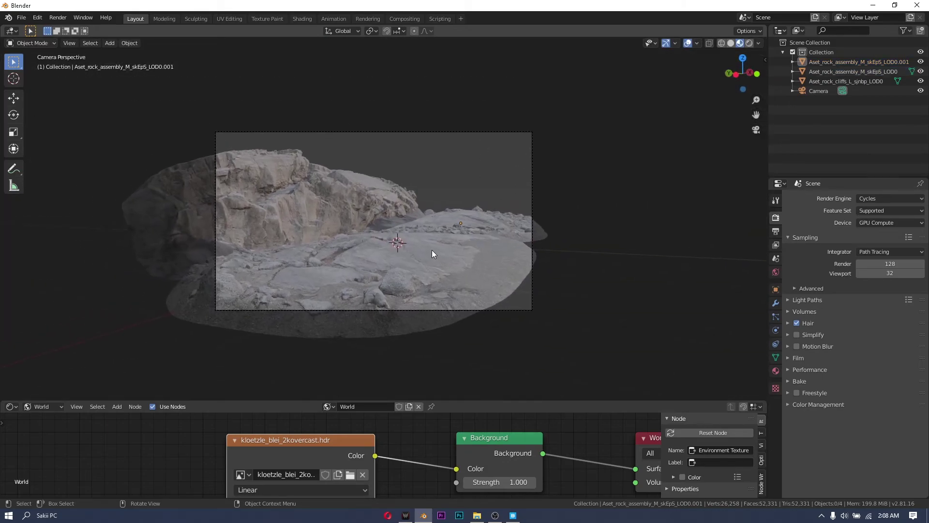
pyautogui.scroll(5, 435, 245)
pyautogui.click(534, 204)
pyautogui.press('g')
pyautogui.press('z')
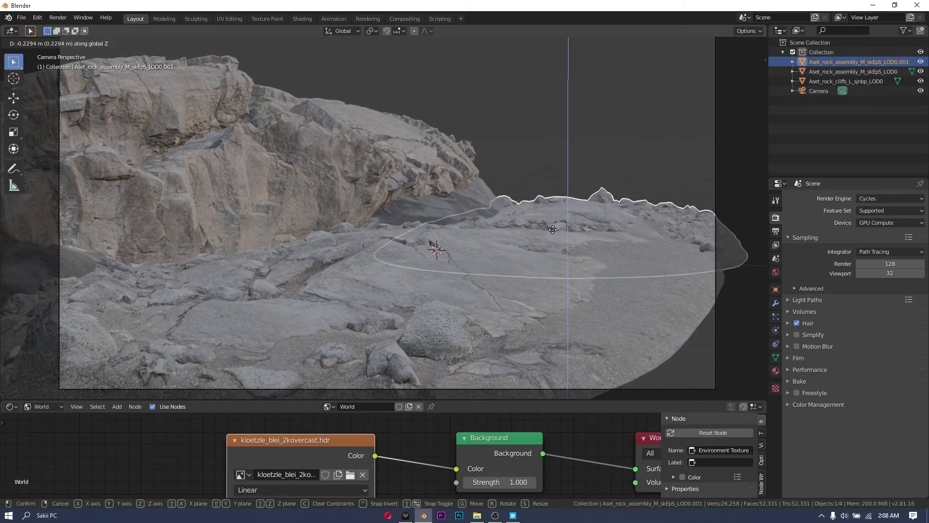
pyautogui.click(552, 226)
# Step: Select the camera and set the render resolution's Y value to 800 px
pyautogui.scroll(-1, 581, 234)
pyautogui.hotkey('alt', 'a')
pyautogui.click(613, 252)
pyautogui.scroll(-1, 614, 303)
pyautogui.scroll(1, 581, 290)
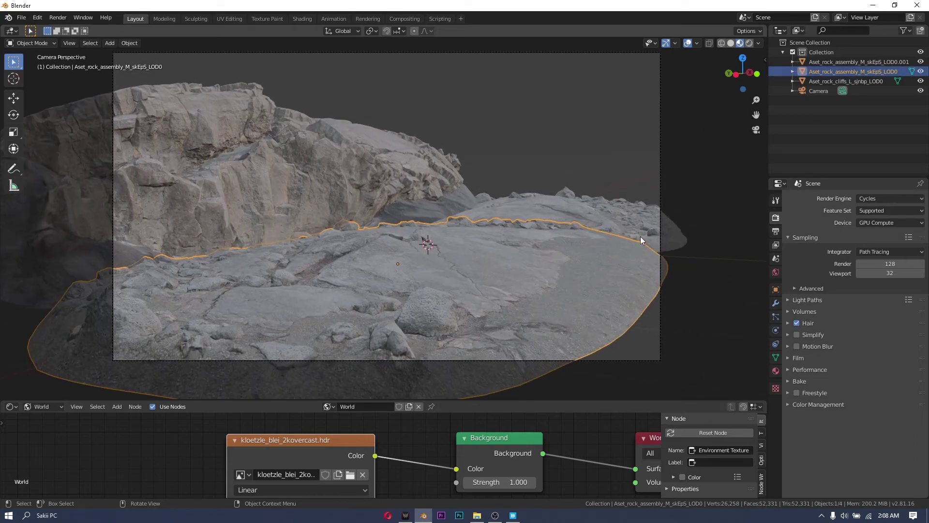
pyautogui.click(661, 283)
pyautogui.click(776, 232)
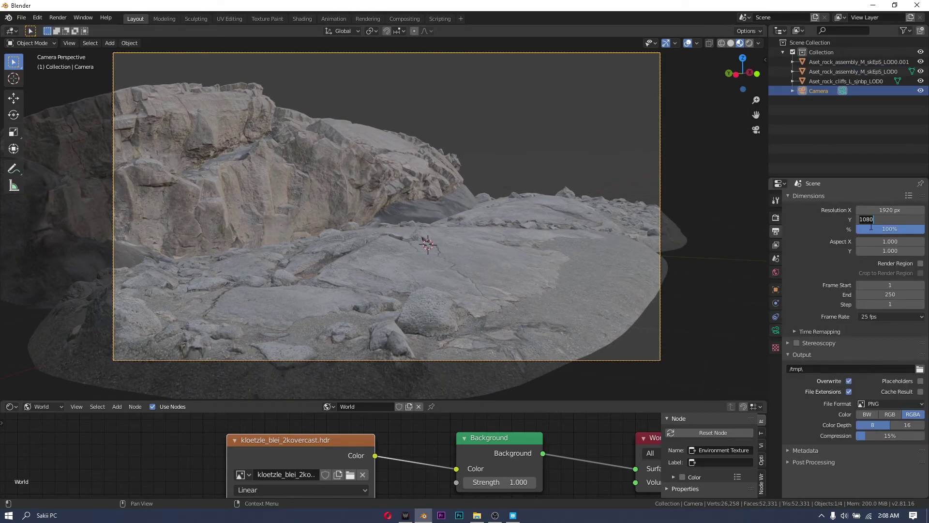
pyautogui.write('800')
pyautogui.press('Return')
# Step: Reframe the shot with walk navigation, bringing the camera lower and closer to the rocks
pyautogui.hotkey('shift', '`')
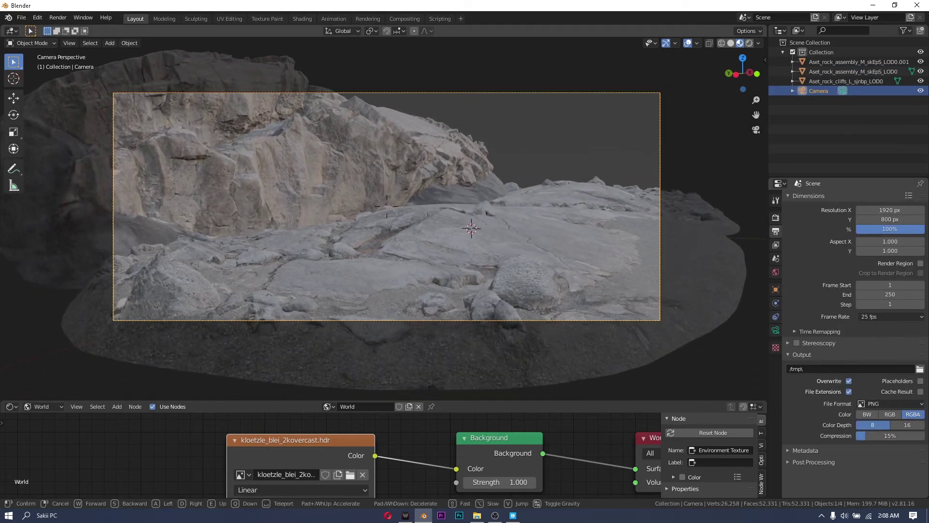
pyautogui.press('w')
pyautogui.press('q')
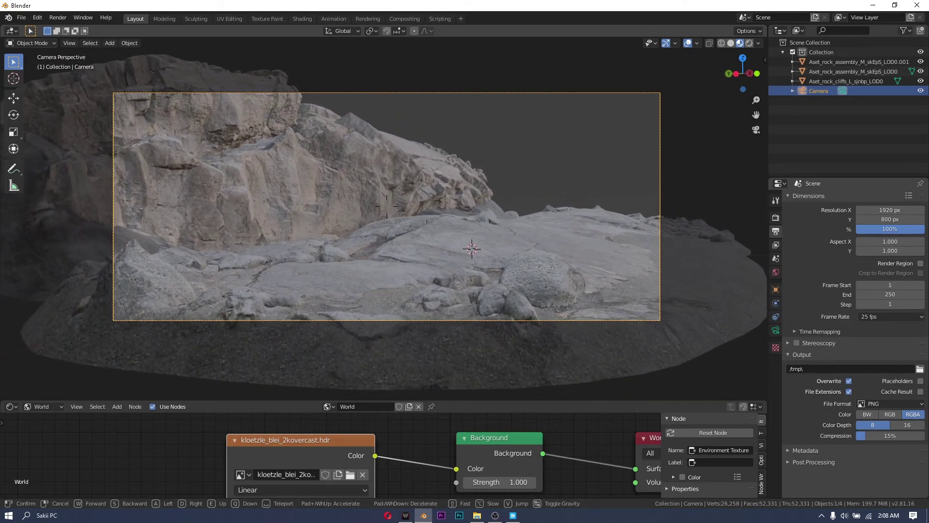
pyautogui.press('s')
pyautogui.press('d')
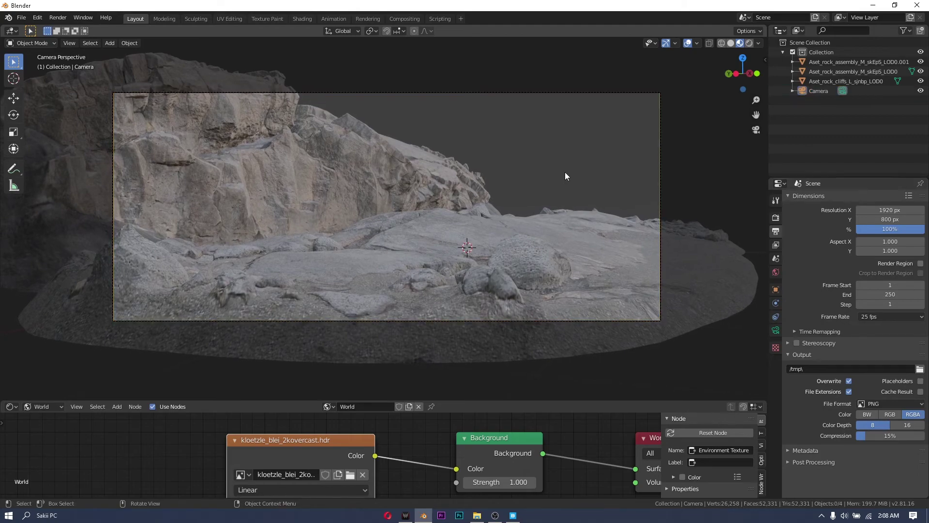
# Step: Enable the Center and Thirds composition guides in the camera's viewport display settings
pyautogui.click(776, 330)
pyautogui.click(788, 356)
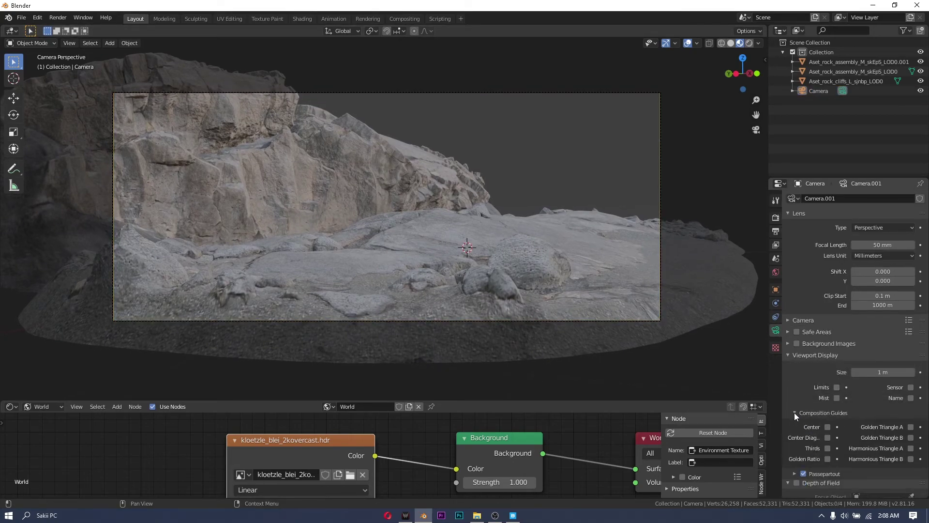
pyautogui.click(827, 449)
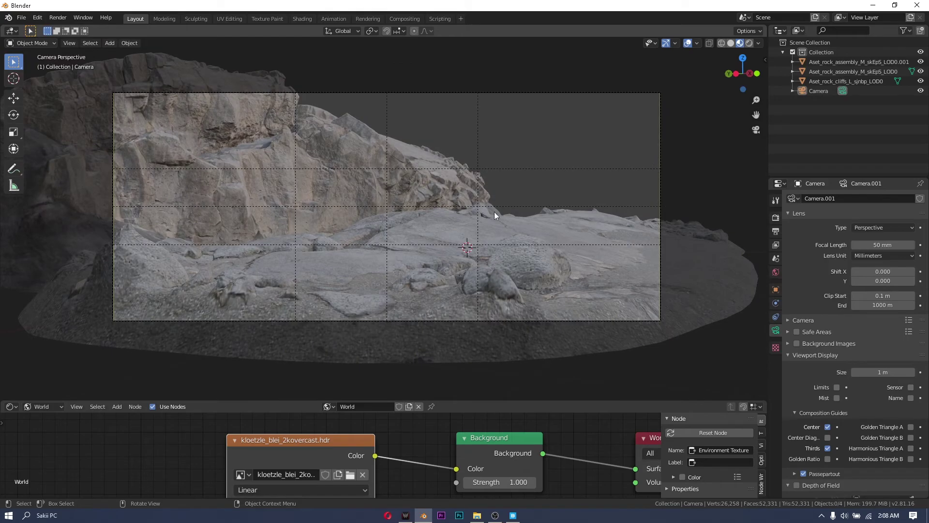
# Step: Display the viewport in rendered shading and add Mapping and Texture Coordinate nodes to the HDR environment texture
pyautogui.click(749, 43)
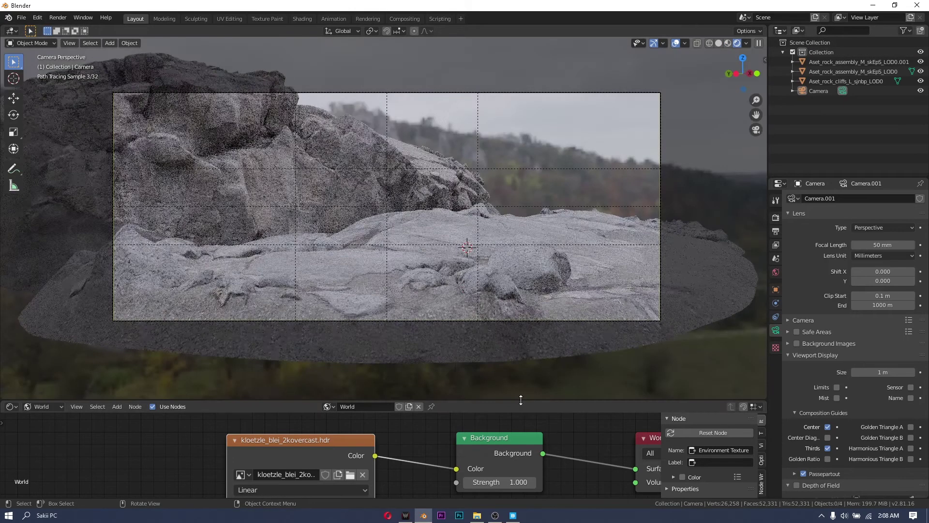
pyautogui.moveTo(521, 400); pyautogui.dragTo(522, 197)
pyautogui.scroll(-3, 522, 114)
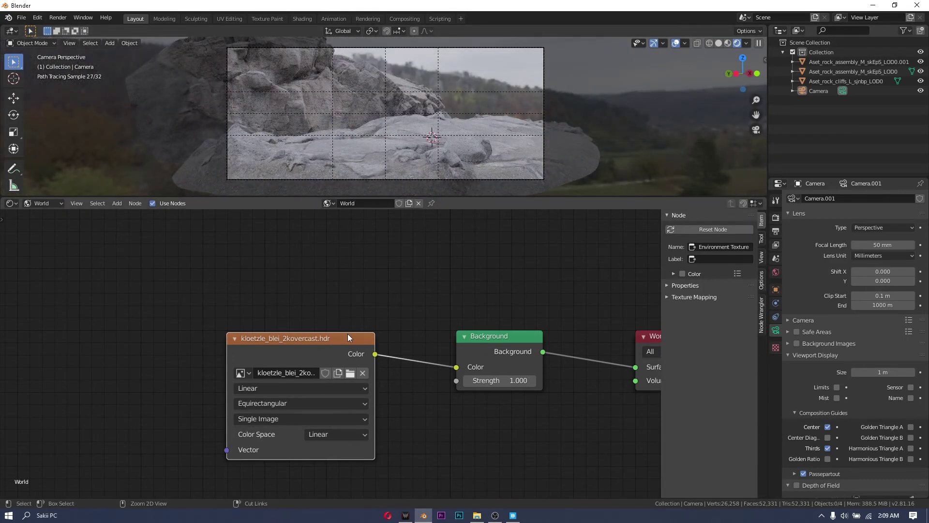
pyautogui.hotkey('ctrl', 't')
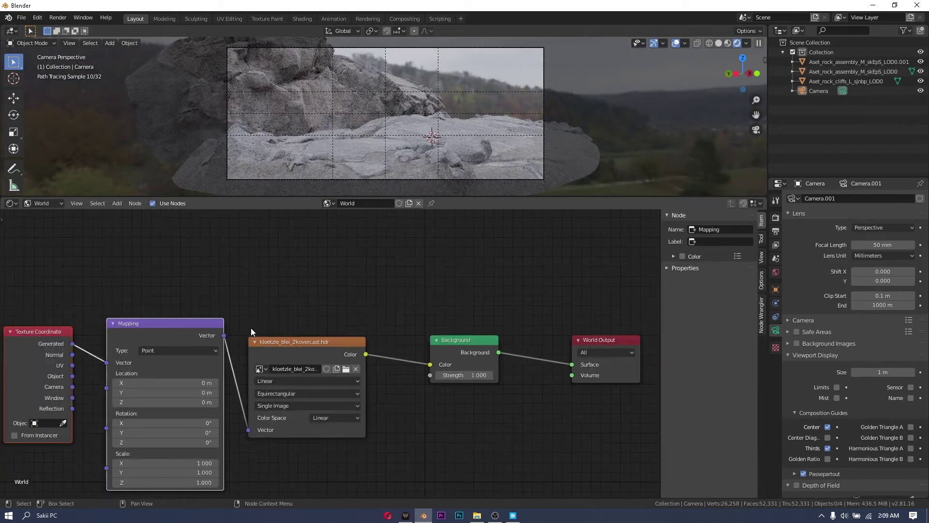
# Step: Rotate the HDR environment in the Mapping node to -8.2° on Y and -42.1° on Z
pyautogui.scroll(4, 245, 333)
pyautogui.moveTo(290, 440); pyautogui.dragTo(264, 439)
pyautogui.scroll(-1, 514, 100)
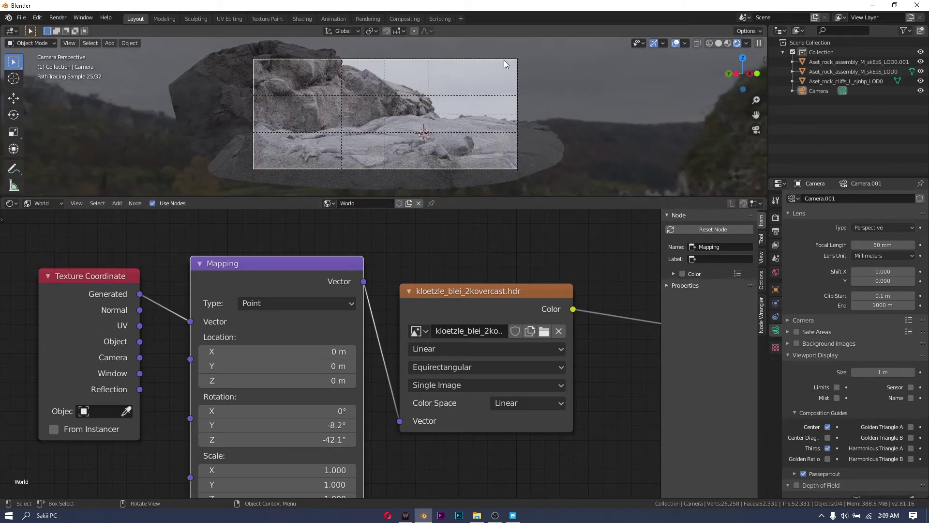
# Step: Refine the camera's position and angle with walk navigation so the cliff and foreground rocks sit against the sky
pyautogui.hotkey('shift', '`')
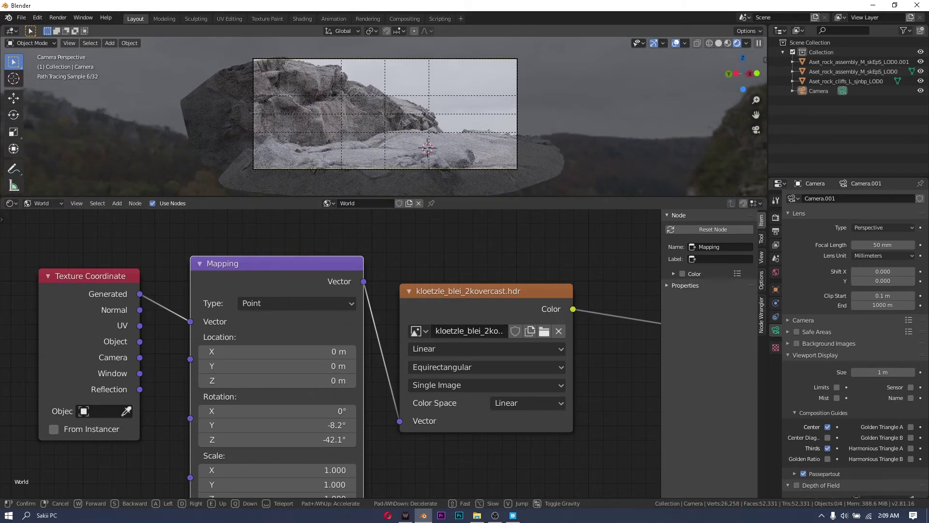
pyautogui.press('s')
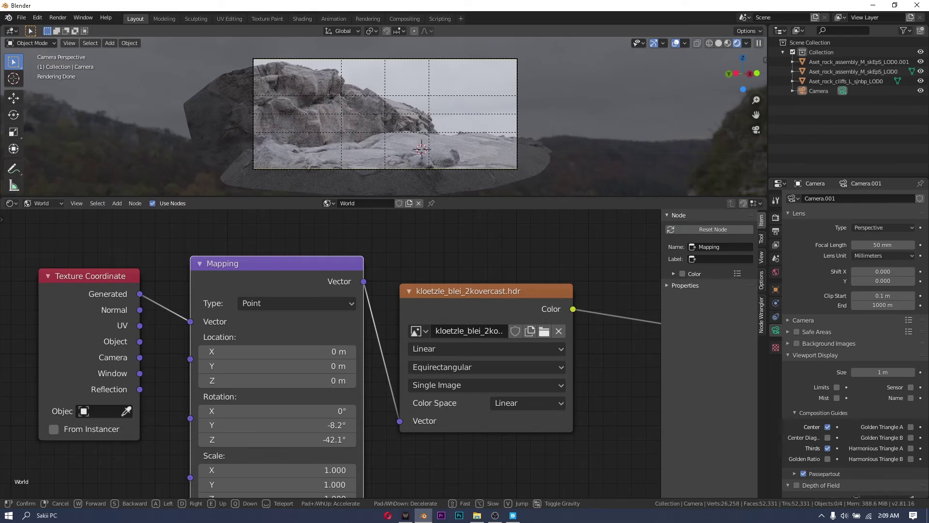
pyautogui.press('q')
pyautogui.press('w')
pyautogui.click(591, 114)
pyautogui.scroll(2, 591, 114)
pyautogui.keyDown('shift'); pyautogui.moveTo(591, 114); pyautogui.dragTo(592, 104, button='middle'); pyautogui.keyUp('shift')
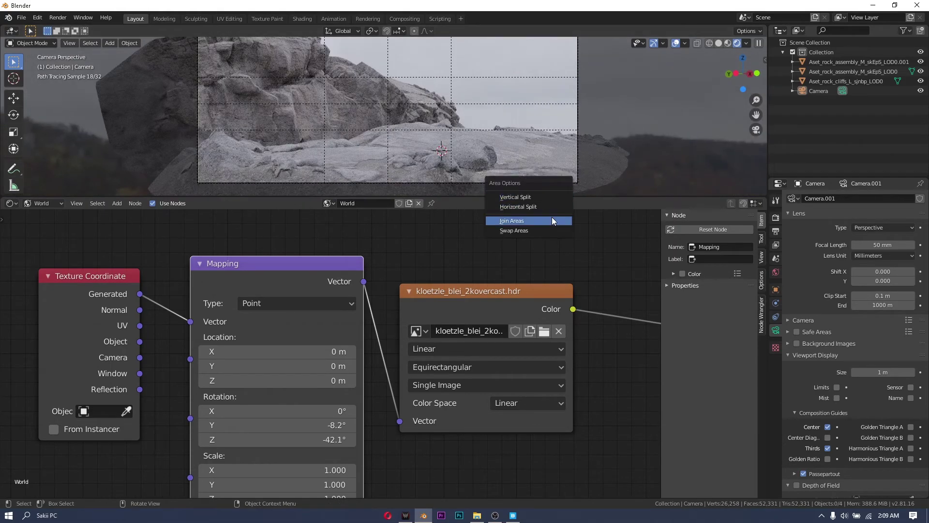
# Step: Join the node editor area with the 3D viewport so the viewport fills the workspace
pyautogui.click(552, 220)
pyautogui.click(487, 309)
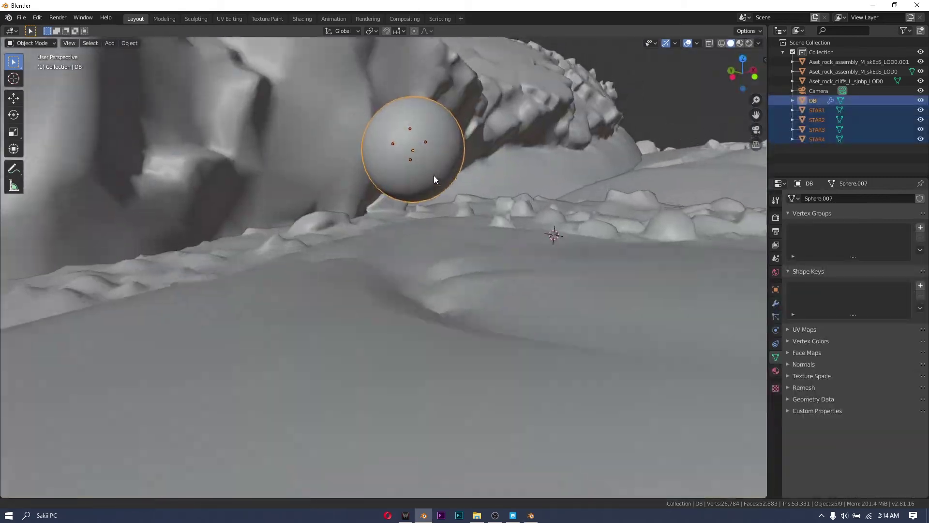
# Step: Lower the sphere and its four stars about 0.26 m along Z toward the rocks and check the camera view
pyautogui.press('g')
pyautogui.press('z')
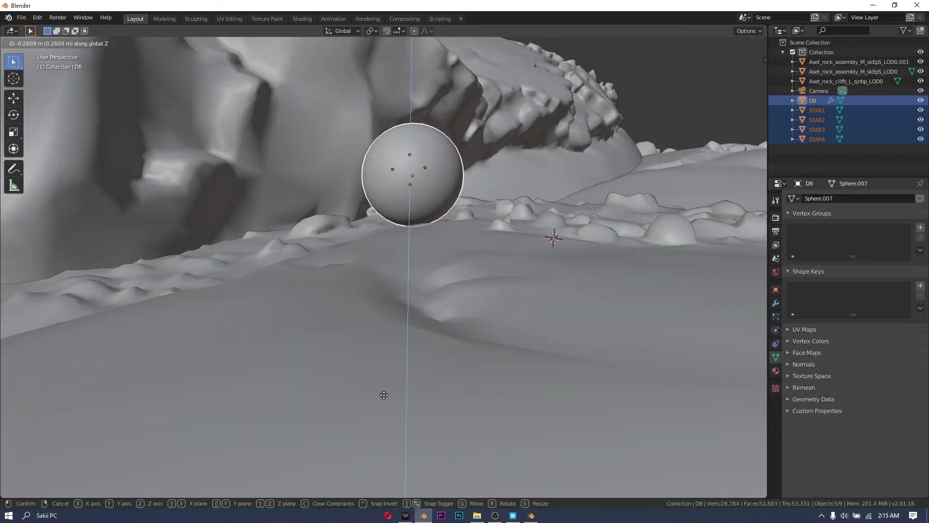
pyautogui.click(383, 395)
pyautogui.click(756, 129)
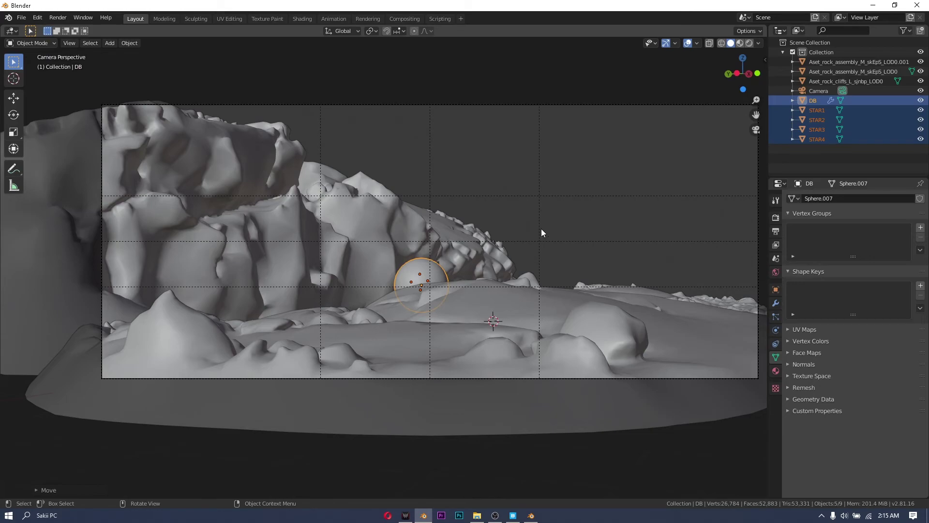
pyautogui.click(510, 297)
pyautogui.press('g')
pyautogui.press('z')
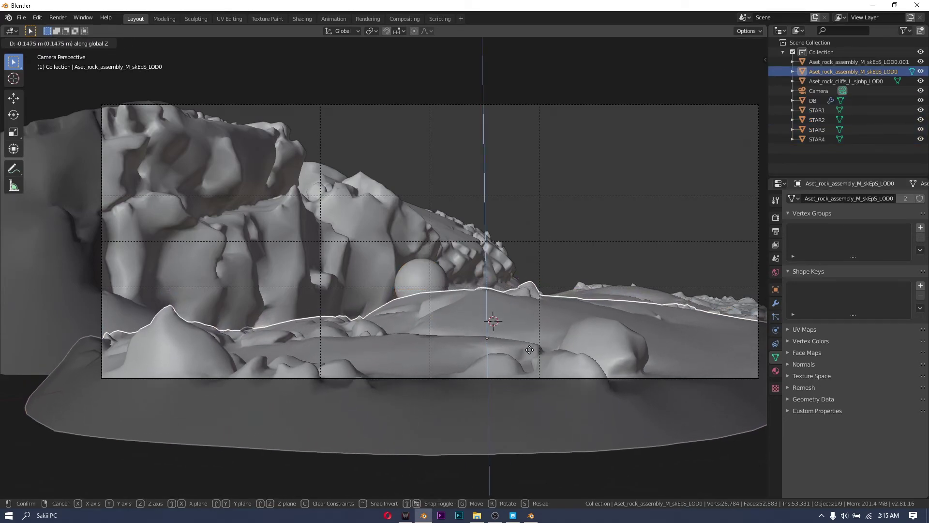
pyautogui.rightClick(565, 247)
pyautogui.hotkey('ctrl', 'z')
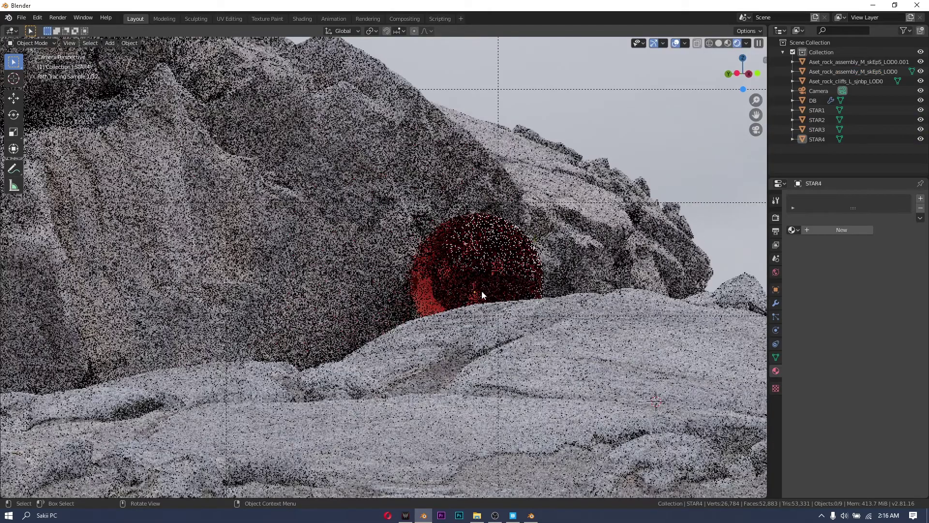
# Step: Split the 3D viewport horizontally into a rendered camera view above a solid-shaded camera view
pyautogui.scroll(-4, 481, 291)
pyautogui.scroll(1, 479, 292)
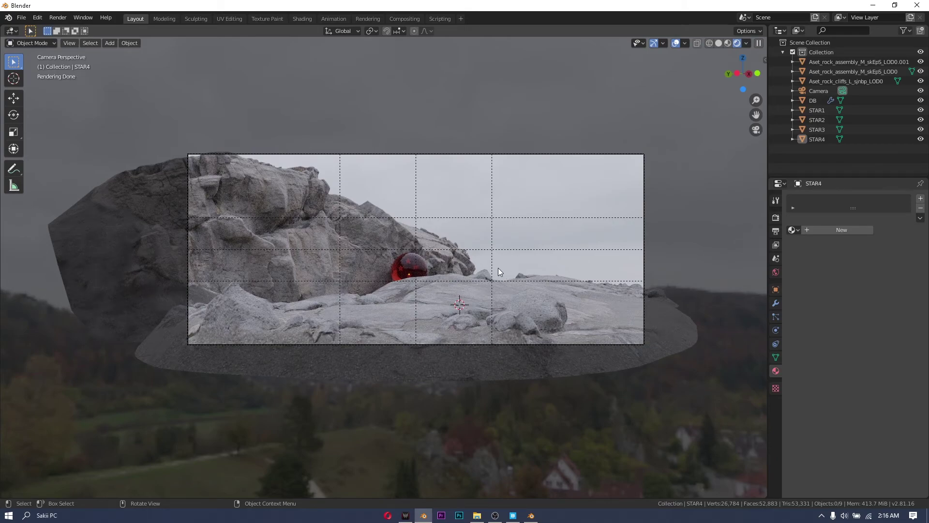
pyautogui.moveTo(648, 358); pyautogui.dragTo(556, 498)
pyautogui.click(535, 496)
pyautogui.click(522, 293)
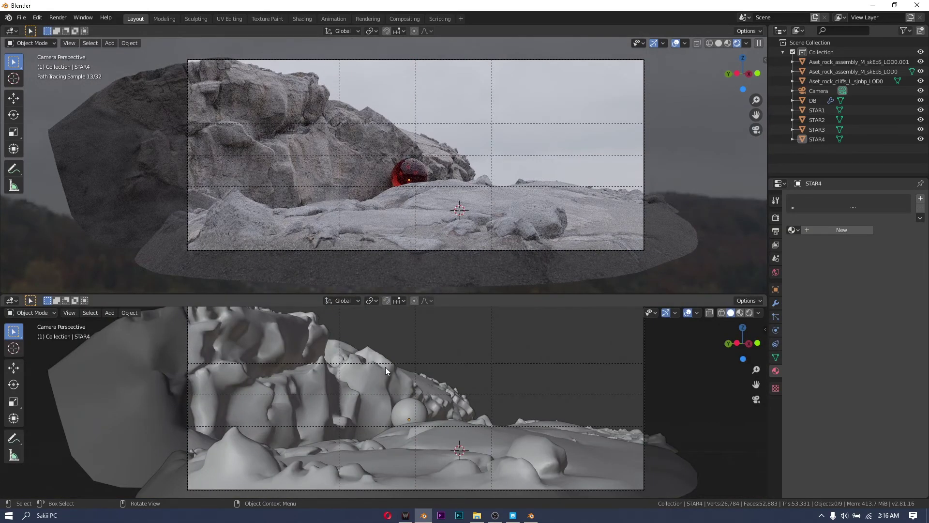
# Step: Lower the foreground rock assembly about 0.07 m along Z to expose more of the red sphere
pyautogui.click(402, 249)
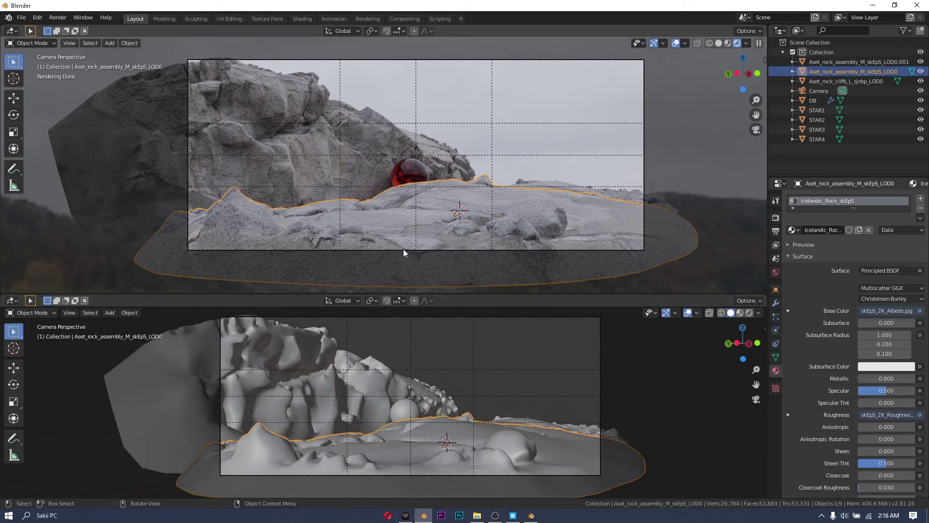
pyautogui.press('g')
pyautogui.press('z')
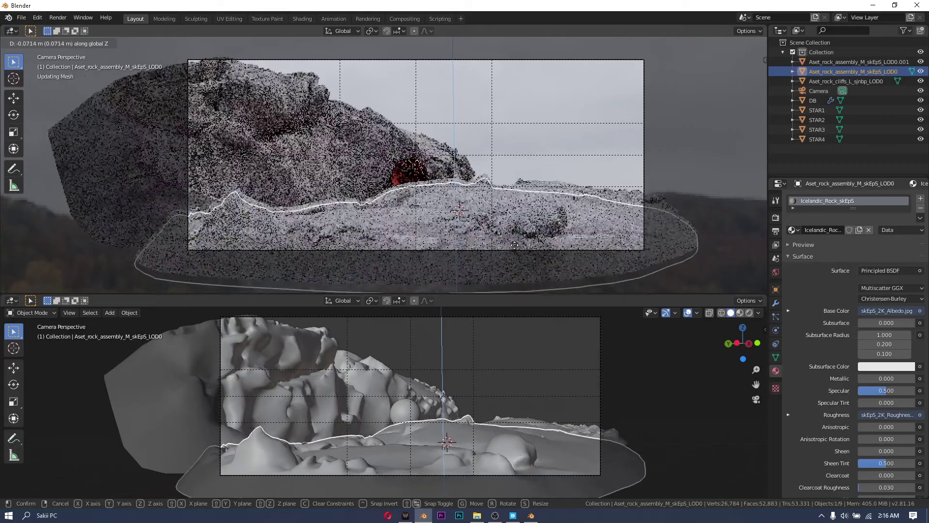
pyautogui.click(520, 244)
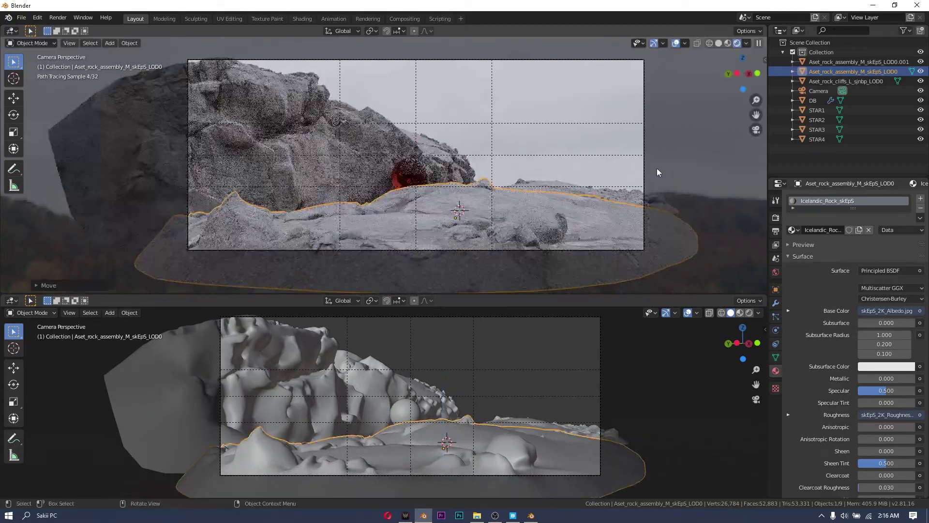
# Step: Raise the background rock assembly along Z, adjust its position slightly and deselect it
pyautogui.click(604, 193)
pyautogui.press('g')
pyautogui.press('z')
pyautogui.click(609, 136)
pyautogui.click(689, 188)
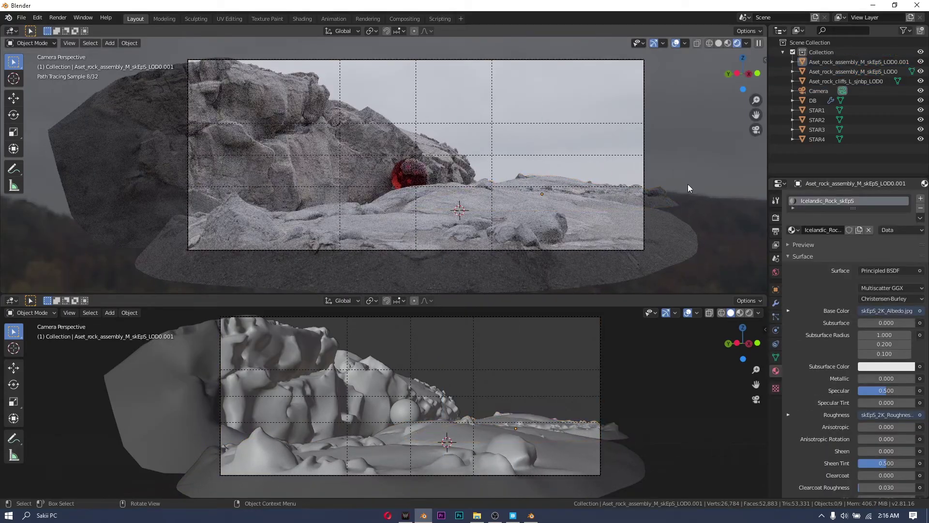
pyautogui.click(659, 199)
pyautogui.click(695, 185)
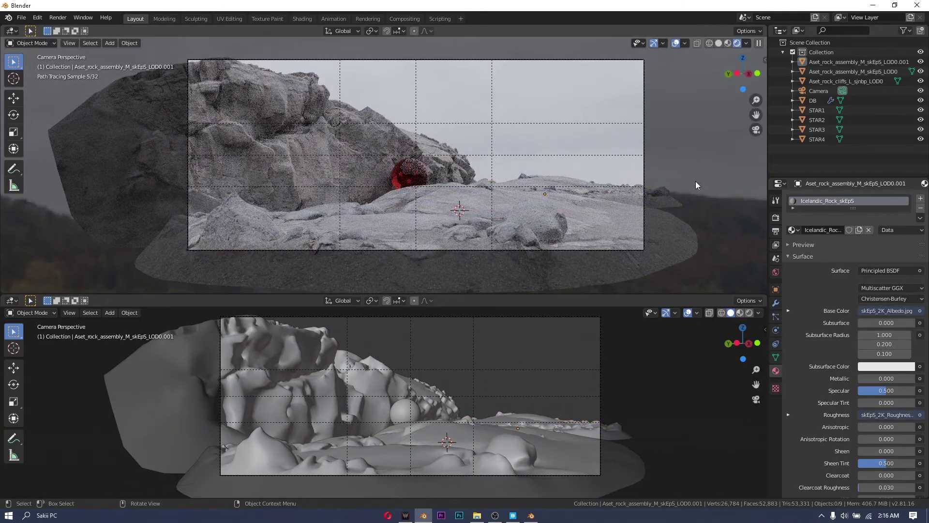
# Step: Add a spot light to the scene near the red sphere
pyautogui.moveTo(506, 196); pyautogui.dragTo(292, 180, button='middle')
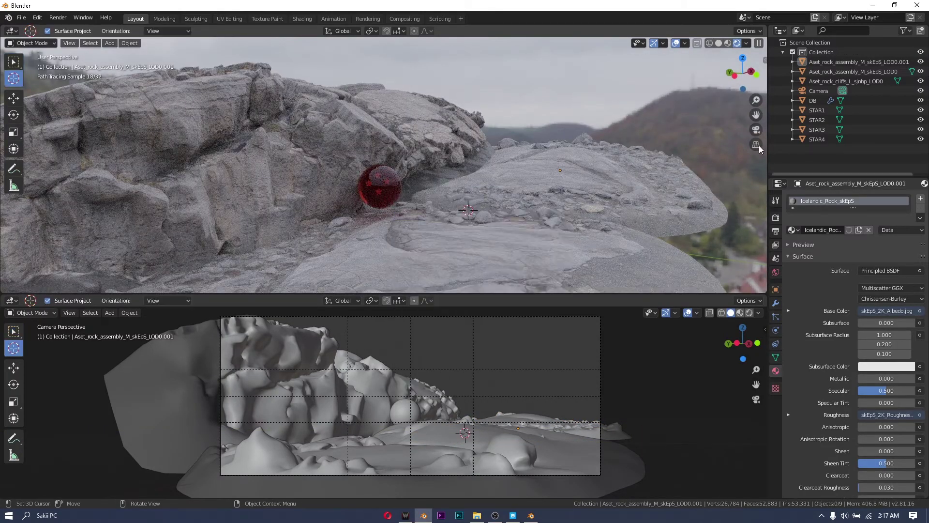
pyautogui.press('KP_0')
pyautogui.moveTo(537, 186); pyautogui.dragTo(501, 213, button='middle')
pyautogui.hotkey('shift', 'a')
pyautogui.moveTo(480, 327)
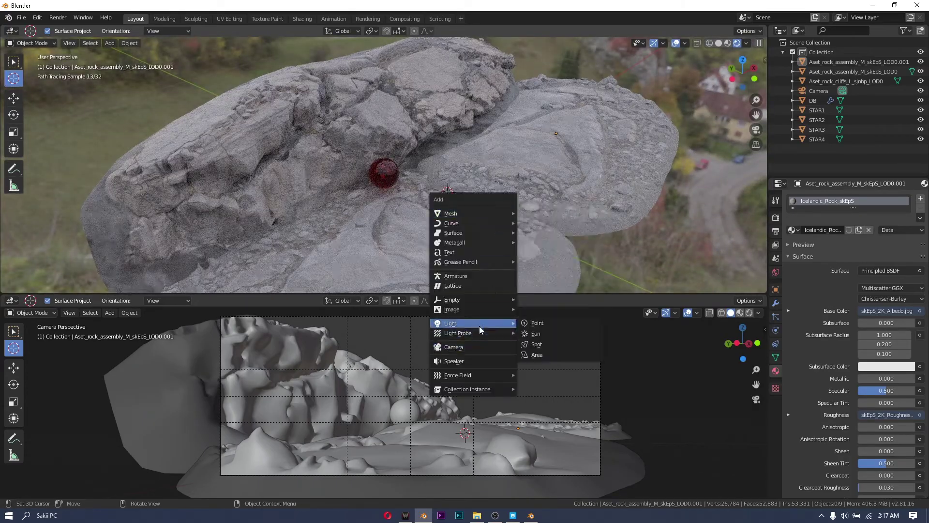
pyautogui.click(556, 345)
# Step: Move the spot light above the rocks and rotate it to aim at the red sphere
pyautogui.click(481, 130)
pyautogui.moveTo(624, 184)
pyautogui.mouseDown(button='middle')
pyautogui.moveTo(576, 202)
pyautogui.moveTo(539, 195)
pyautogui.moveTo(571, 183)
pyautogui.moveTo(414, 196)
pyautogui.moveTo(573, 160)
pyautogui.mouseUp(button='middle')
pyautogui.press('g')
pyautogui.click(539, 196)
pyautogui.press('r')
pyautogui.click(504, 170)
# Step: Reposition the spot light in solid shading so its cone covers the sphere, and restore rendered shading
pyautogui.click(719, 43)
pyautogui.scroll(4, 421, 192)
pyautogui.press('g')
pyautogui.click(403, 185)
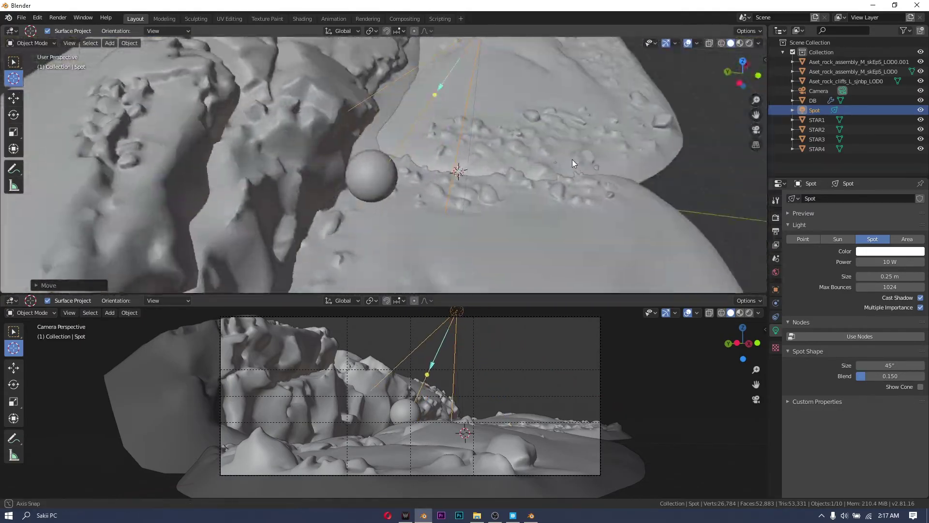
pyautogui.click(750, 43)
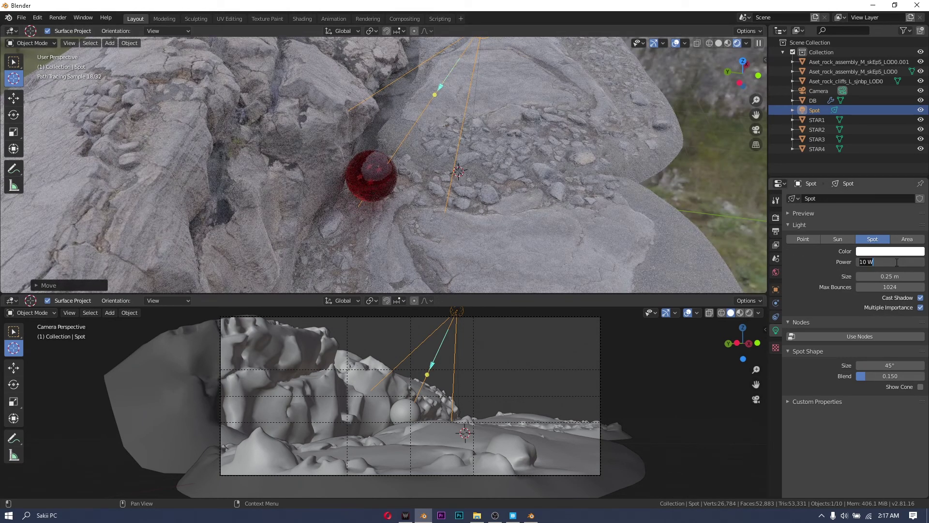
# Step: Set the spot light's power to 50 W and check the sphere's lighting through the camera
pyautogui.write('50')
pyautogui.press('Return')
pyautogui.press('KP_0')
pyautogui.scroll(3, 466, 176)
pyautogui.keyDown('shift'); pyautogui.moveTo(466, 176); pyautogui.dragTo(473, 152, button='middle'); pyautogui.keyUp('shift')
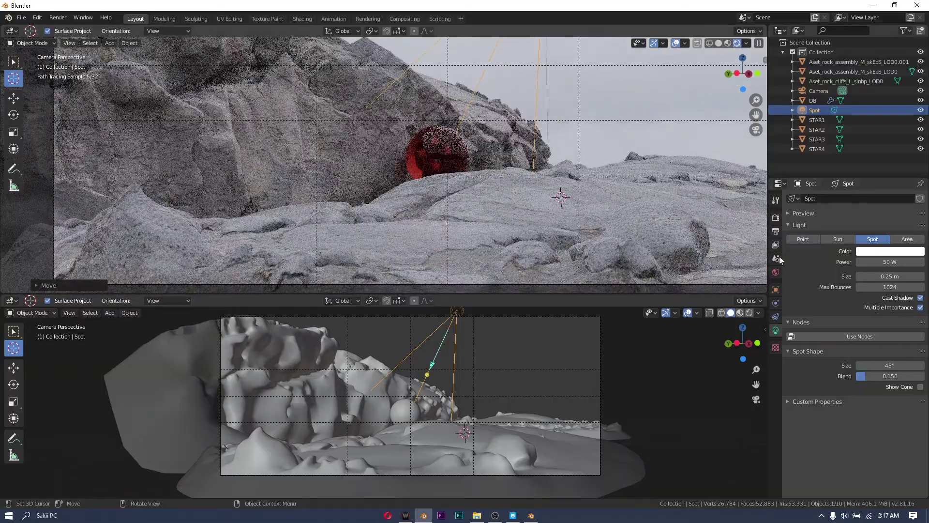
# Step: Set the spot light's size to 0 m and its power to 100 W
pyautogui.moveTo(890, 276); pyautogui.dragTo(858, 276)
pyautogui.click(879, 267)
pyautogui.write('100')
pyautogui.press('Return')
pyautogui.scroll(6, 479, 165)
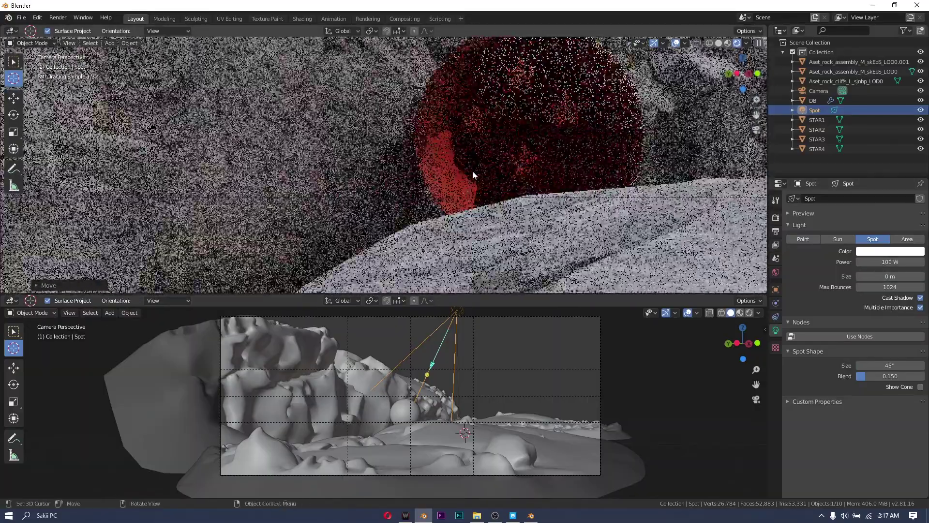
# Step: Set the spot light's power to 200 W
pyautogui.click(893, 261)
pyautogui.write('200')
pyautogui.press('Return')
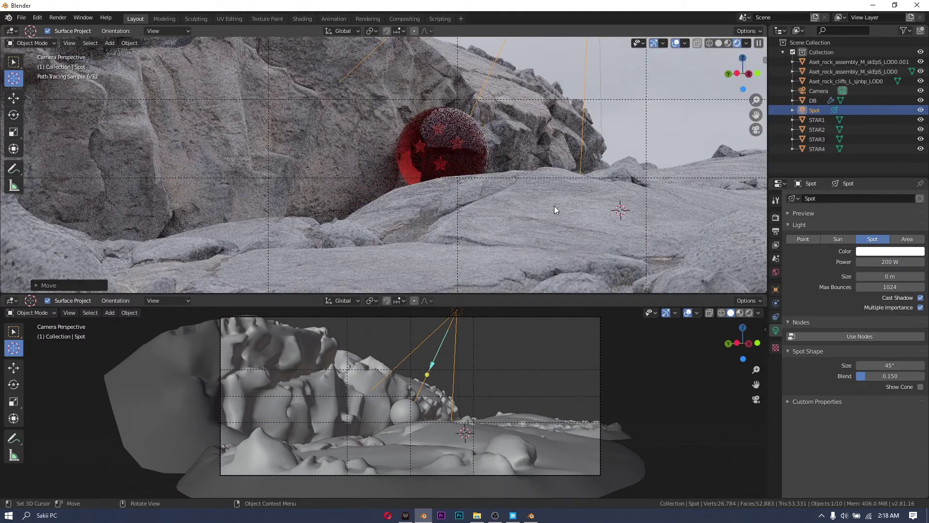
# Step: Narrow the spot shape to 27.6° with a blend of 0.796, displaying the light cone only during the adjustment
pyautogui.click(920, 387)
pyautogui.moveTo(557, 213); pyautogui.dragTo(414, 199, button='middle')
pyautogui.scroll(4, 413, 199)
pyautogui.moveTo(867, 376)
pyautogui.mouseDown()
pyautogui.moveTo(905, 375)
pyautogui.moveTo(897, 337)
pyautogui.moveTo(858, 366)
pyautogui.mouseUp()
pyautogui.click(756, 129)
pyautogui.click(920, 387)
pyautogui.scroll(-3, 562, 215)
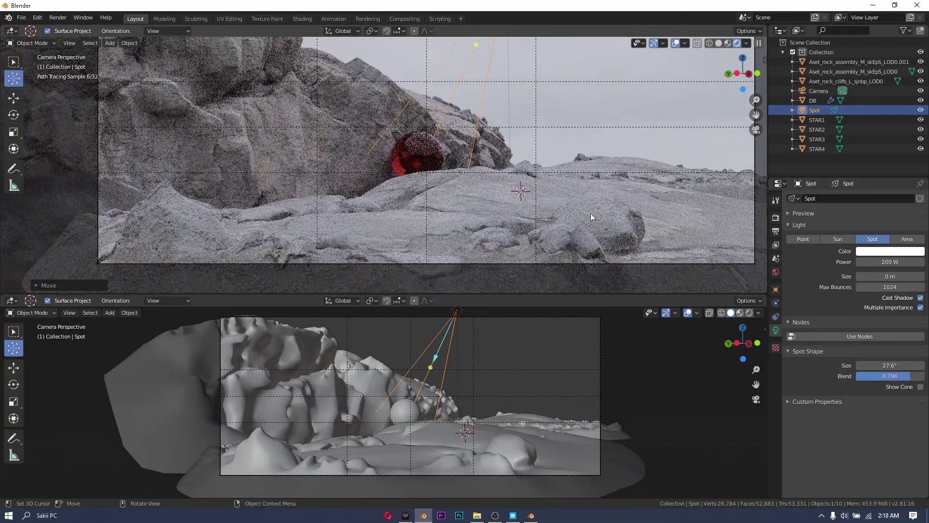
# Step: Try spot light powers of 1000 W and 2000 W, comparing the sphere's lighting in the rendered camera view
pyautogui.write('1000')
pyautogui.press('Return')
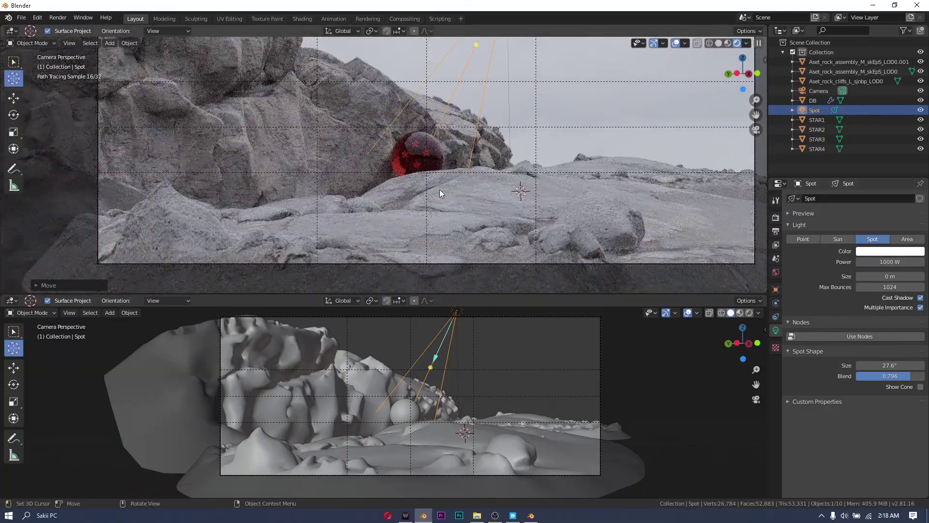
pyautogui.scroll(4, 440, 190)
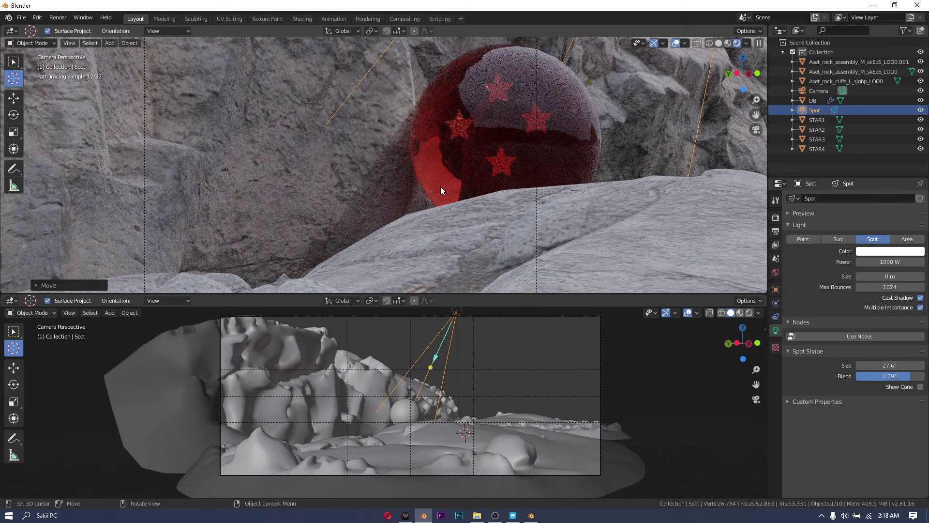
pyautogui.write('2000')
pyautogui.press('Return')
pyautogui.scroll(-4, 554, 207)
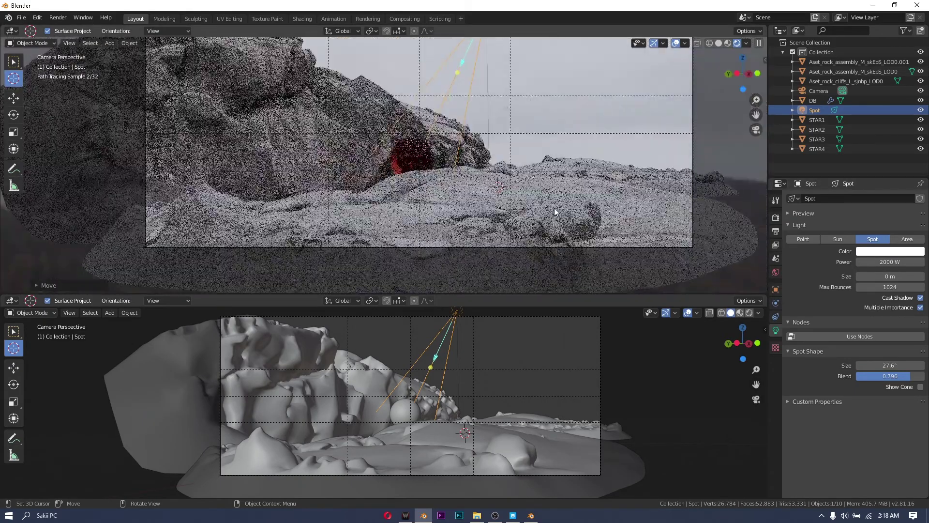
# Step: Set the spot light's power to 500 W and toggle its visibility off and on to compare its effect
pyautogui.write('500')
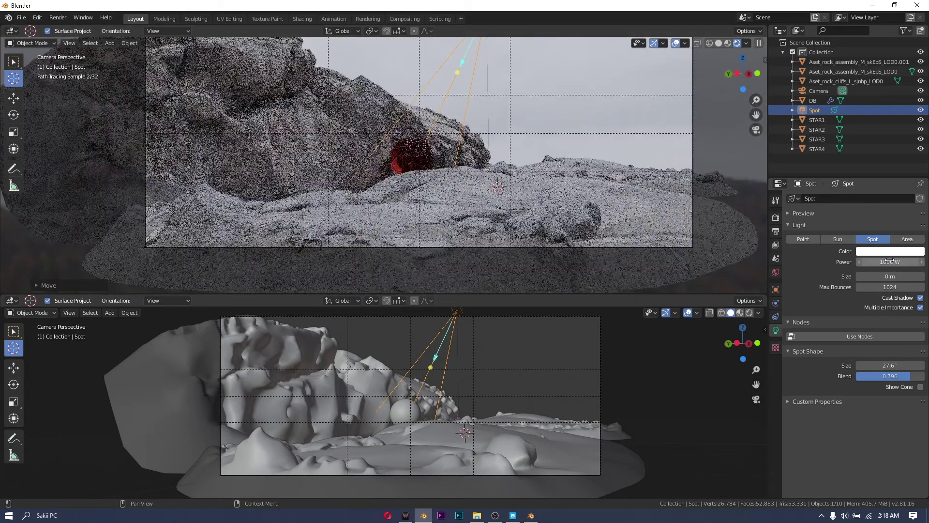
pyautogui.press('Return')
pyautogui.scroll(4, 426, 168)
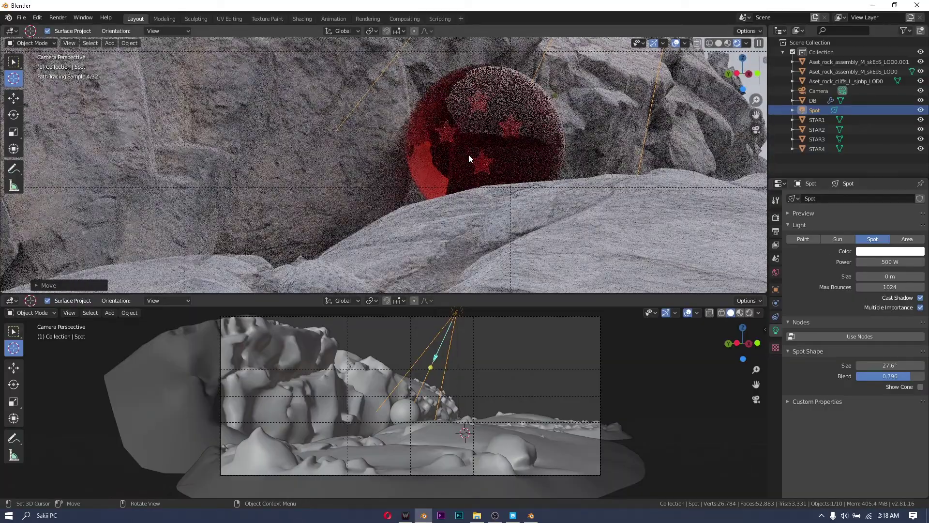
pyautogui.click(921, 111)
pyautogui.click(922, 111)
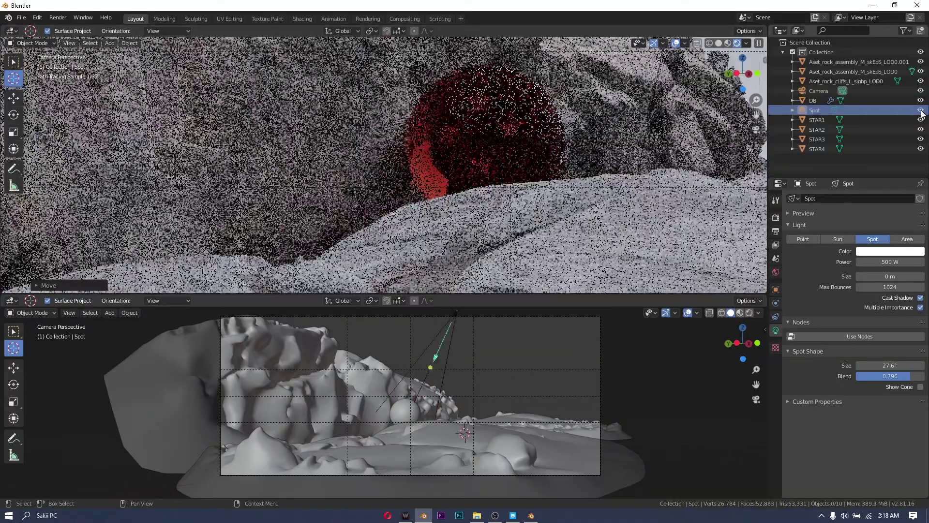
pyautogui.scroll(-4, 516, 211)
# Step: Display the World nodes in a Shader Editor in the lower area and set the Background strength to 0.5
pyautogui.click(11, 300)
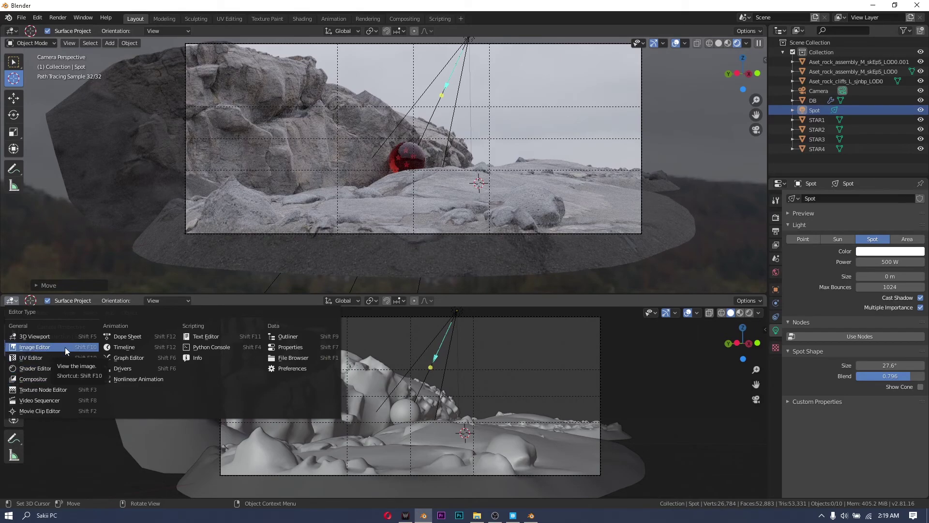
pyautogui.click(36, 369)
pyautogui.click(153, 301)
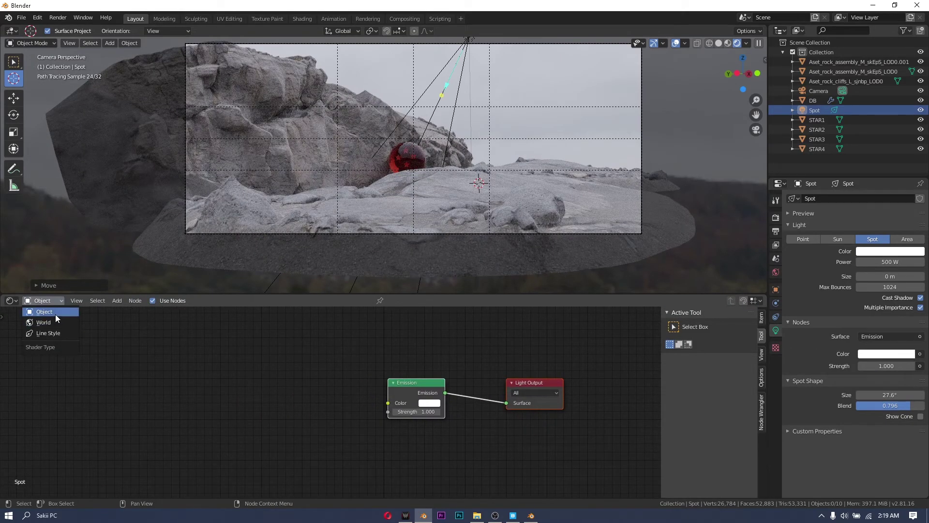
pyautogui.click(45, 322)
pyautogui.click(422, 413)
pyautogui.write('0.5')
pyautogui.press('Return')
pyautogui.scroll(5, 433, 168)
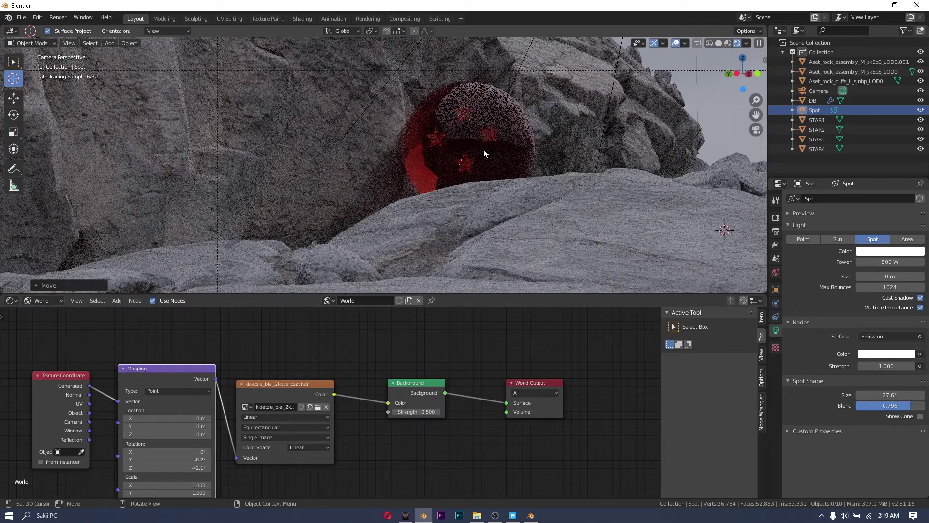
# Step: Try a new Emission material with a reddish color on STAR1, and undo it
pyautogui.click(817, 120)
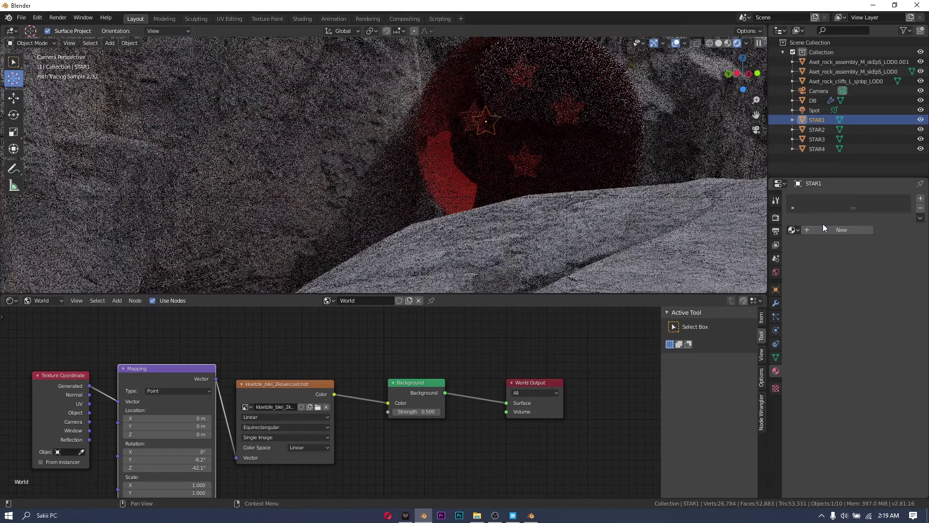
pyautogui.click(842, 229)
pyautogui.click(885, 311)
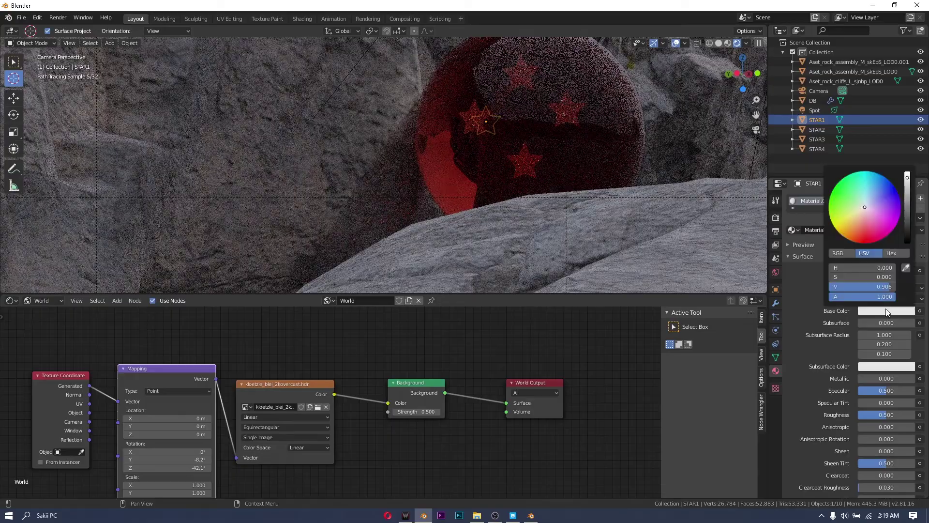
pyautogui.click(920, 208)
pyautogui.click(850, 230)
pyautogui.click(886, 271)
pyautogui.click(813, 81)
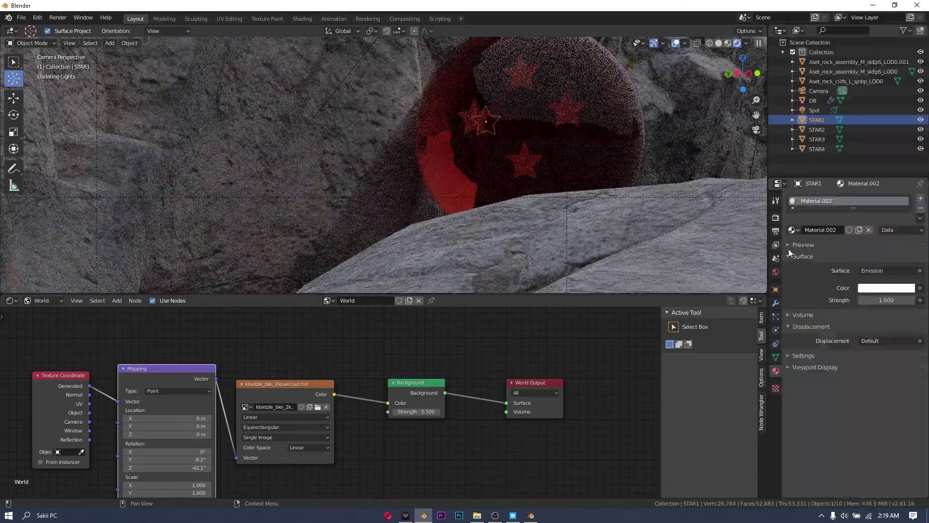
pyautogui.click(886, 288)
pyautogui.click(865, 202)
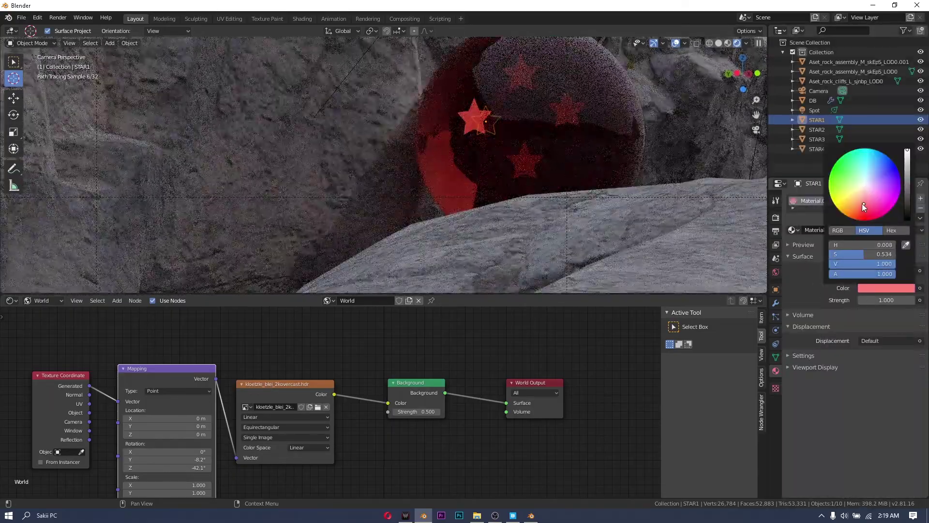
pyautogui.hotkey('ctrl', 'z')
pyautogui.scroll(-4, 705, 216)
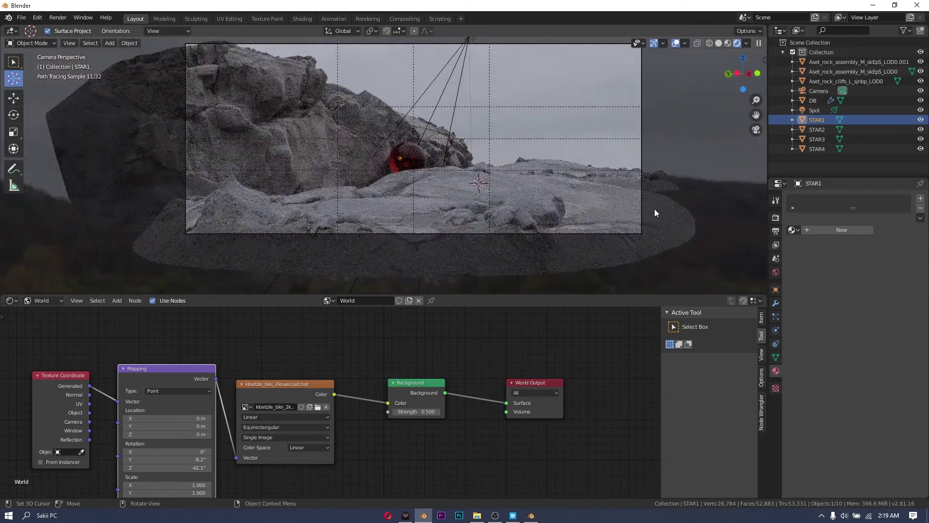
# Step: Set the spot light's power to 1000 W and lower the light about 0.4 m above the sphere
pyautogui.press('w')
pyautogui.click(458, 59)
pyautogui.click(897, 262)
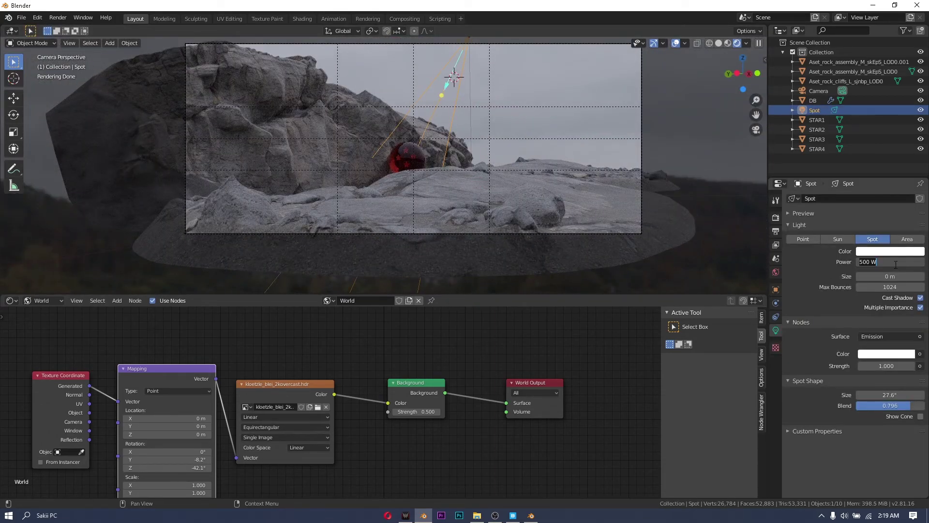
pyautogui.press('g')
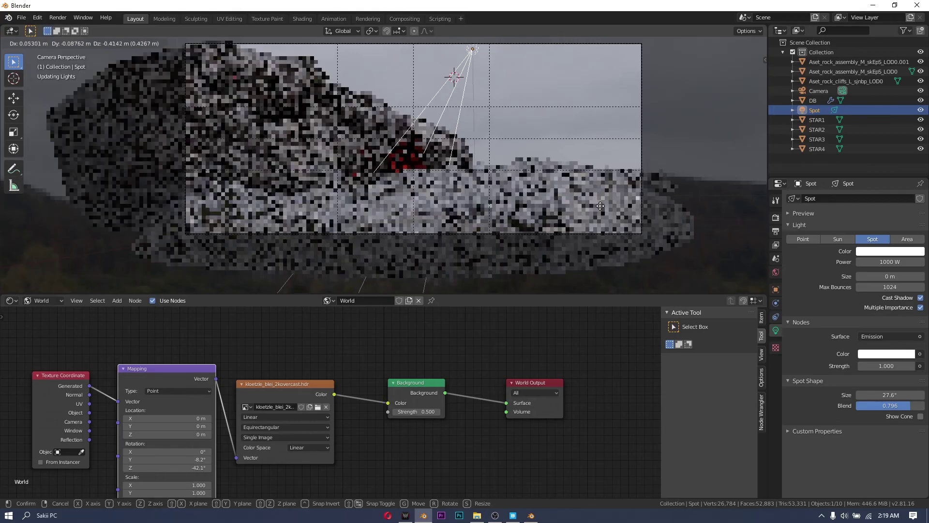
pyautogui.click(597, 206)
# Step: Rotate the spot light about 17° around the global X axis, reposition it toward the sphere, and return to the camera view
pyautogui.moveTo(659, 137); pyautogui.dragTo(527, 180, button='middle')
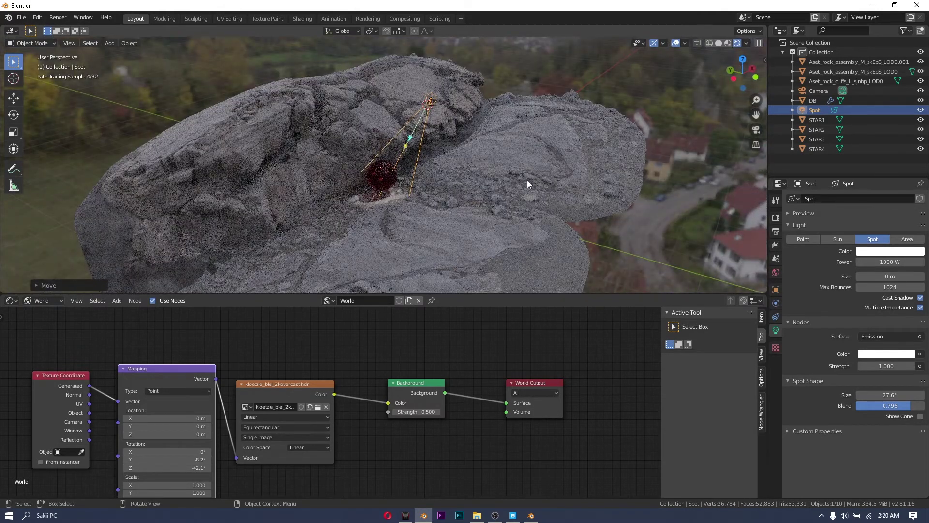
pyautogui.press('r')
pyautogui.press('x')
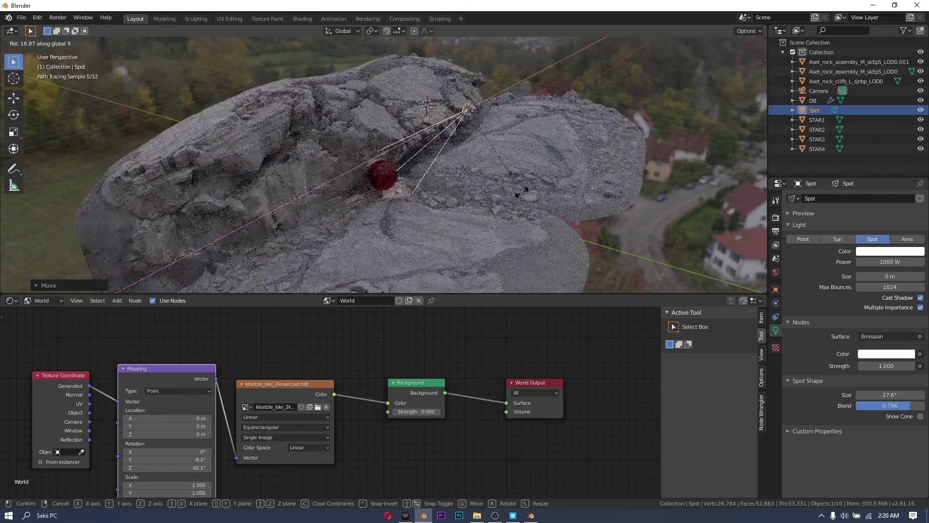
pyautogui.click(521, 188)
pyautogui.moveTo(521, 188); pyautogui.dragTo(453, 206, button='middle')
pyautogui.press('g')
pyautogui.click(436, 203)
pyautogui.press('KP_0')
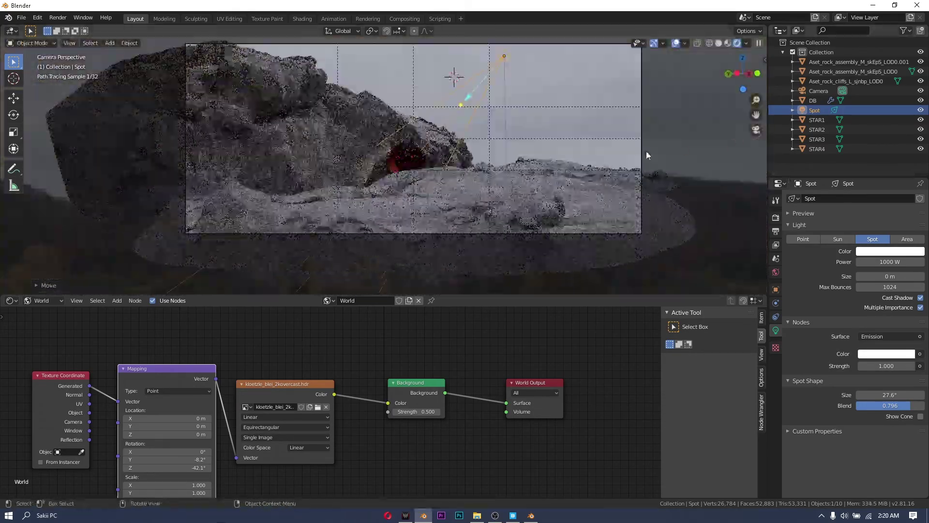
# Step: Try a spot light power of 500 W on the sphere, and settle on 200 W
pyautogui.scroll(5, 625, 155)
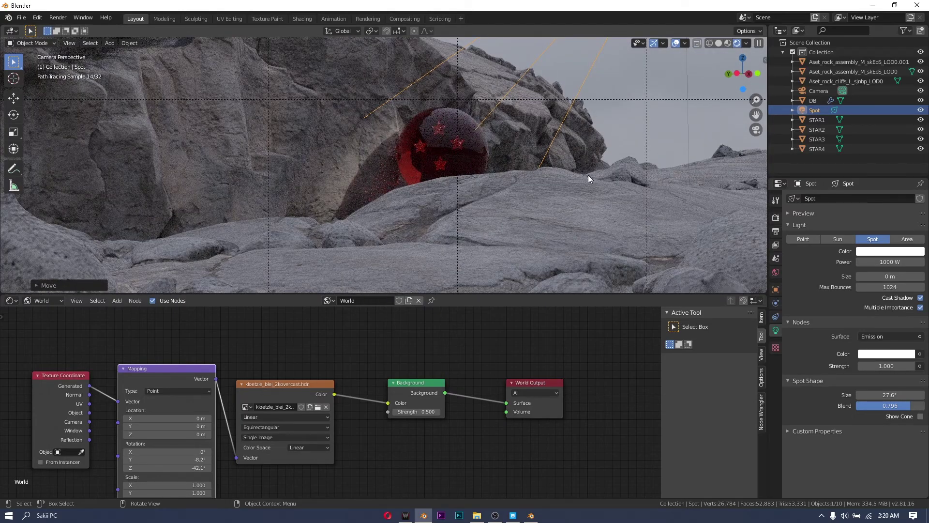
pyautogui.click(889, 262)
pyautogui.write('500')
pyautogui.press('Return')
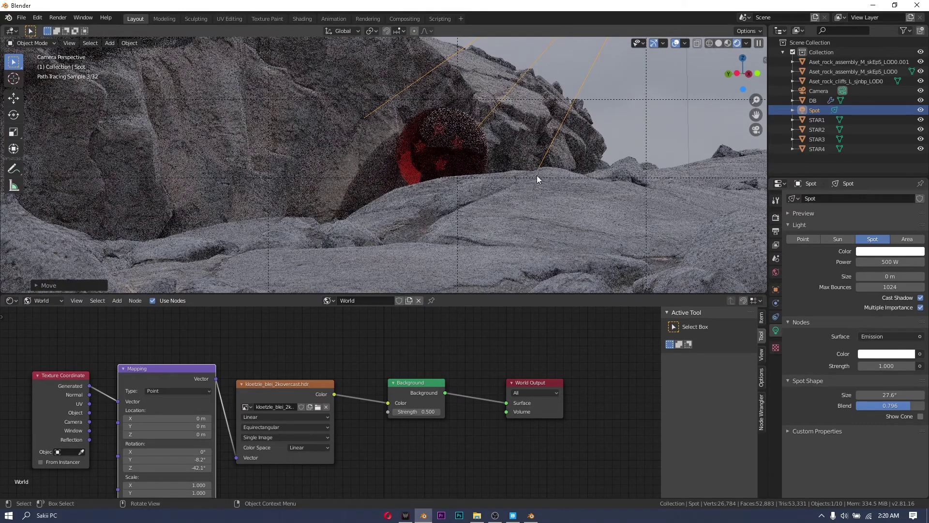
pyautogui.click(889, 262)
pyautogui.write('200')
pyautogui.press('Return')
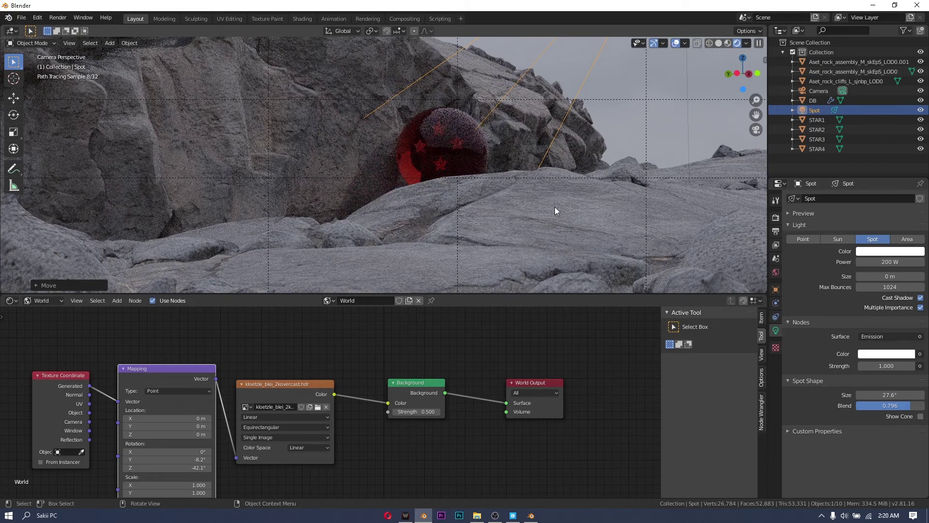
pyautogui.scroll(-5, 556, 209)
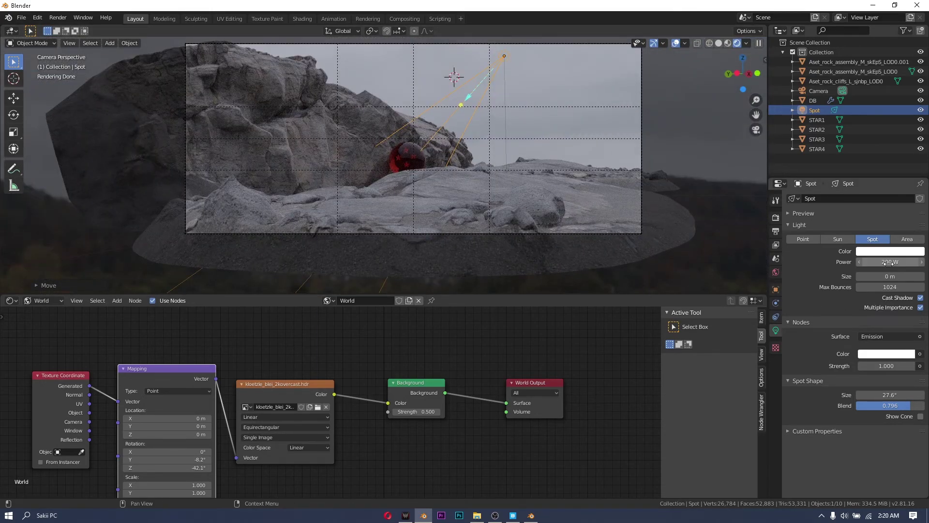
# Step: Show the spot light's cone and rotate the light slightly around the global X axis to aim it at the sphere
pyautogui.moveTo(640, 243); pyautogui.dragTo(536, 249, button='middle')
pyautogui.click(920, 417)
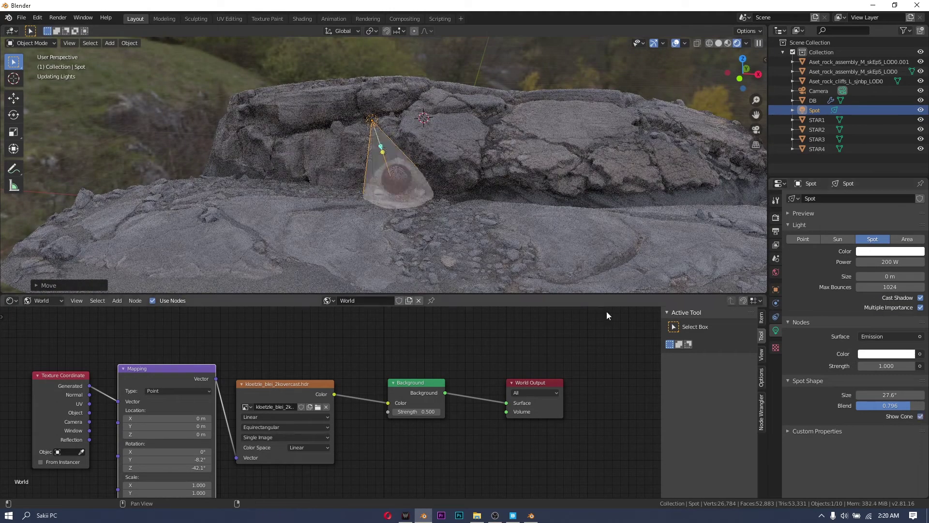
pyautogui.scroll(4, 511, 218)
pyautogui.press('r')
pyautogui.press('x')
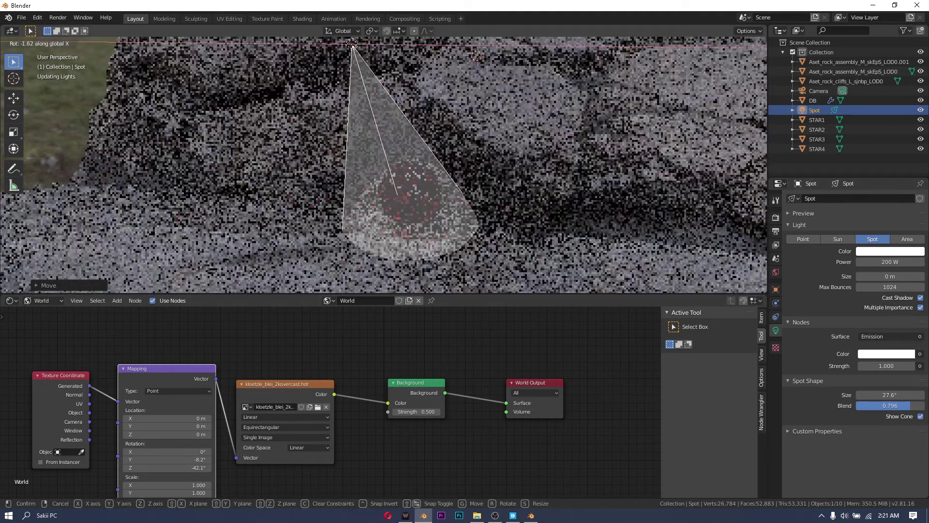
pyautogui.click(493, 224)
pyautogui.click(754, 130)
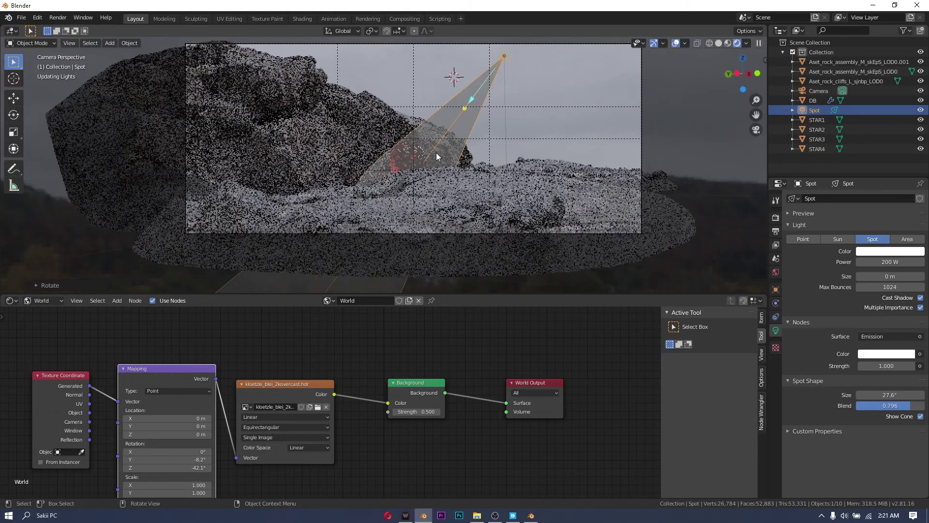
# Step: Turn off the spot light's cone display and deselect the light in the camera view
pyautogui.scroll(5, 559, 140)
pyautogui.click(920, 417)
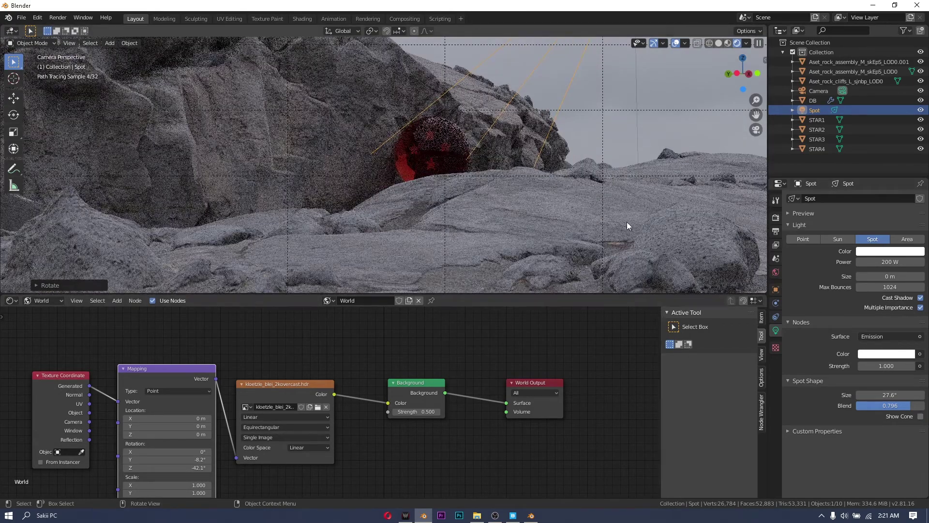
pyautogui.scroll(-4, 513, 171)
pyautogui.click(559, 109)
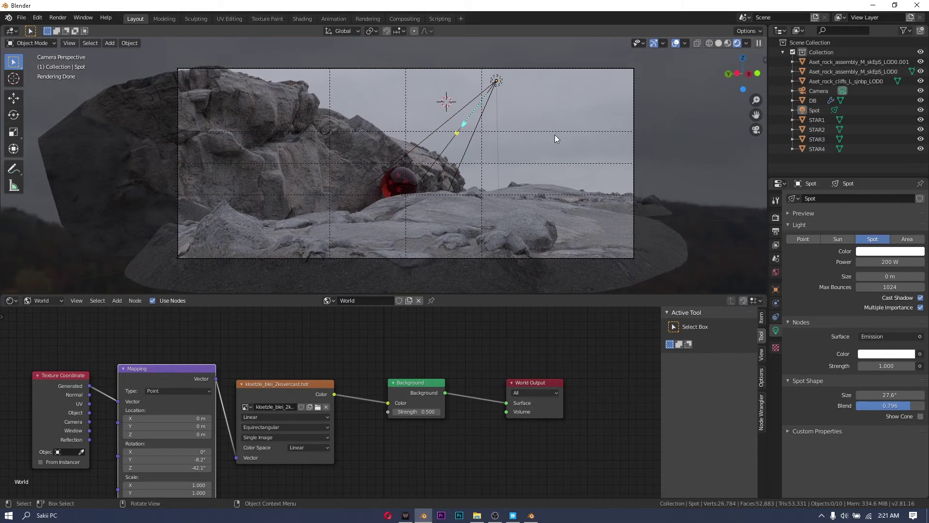
# Step: Adjust the Z rotation of the HDRI's Mapping node to -42.2°
pyautogui.scroll(-2, 361, 443)
pyautogui.scroll(5, 361, 443)
pyautogui.moveTo(305, 488); pyautogui.dragTo(390, 455, button='middle')
pyautogui.moveTo(274, 426)
pyautogui.mouseDown()
pyautogui.moveTo(301, 426)
pyautogui.moveTo(274, 426)
pyautogui.mouseUp()
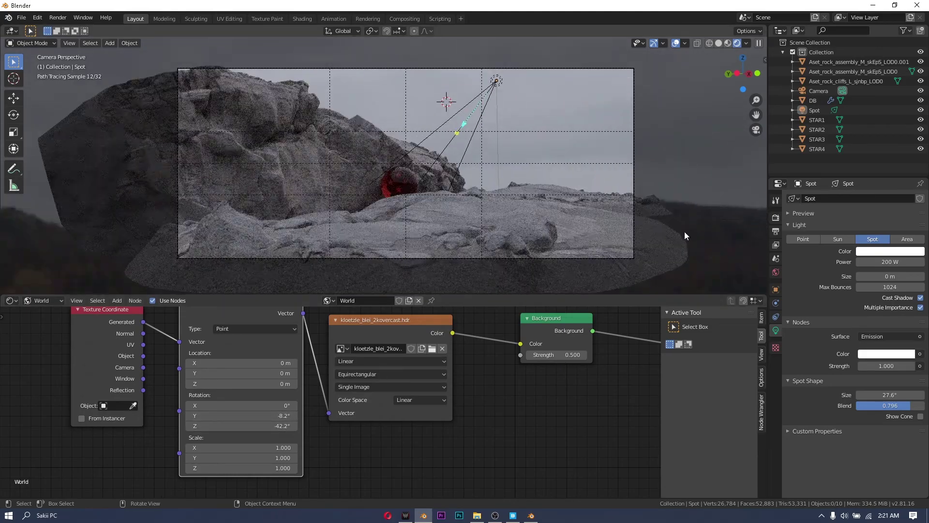
# Step: Reframe the shot by moving the camera slightly down and backward with walk navigation, and check the sphere up close
pyautogui.hotkey('shift', '`')
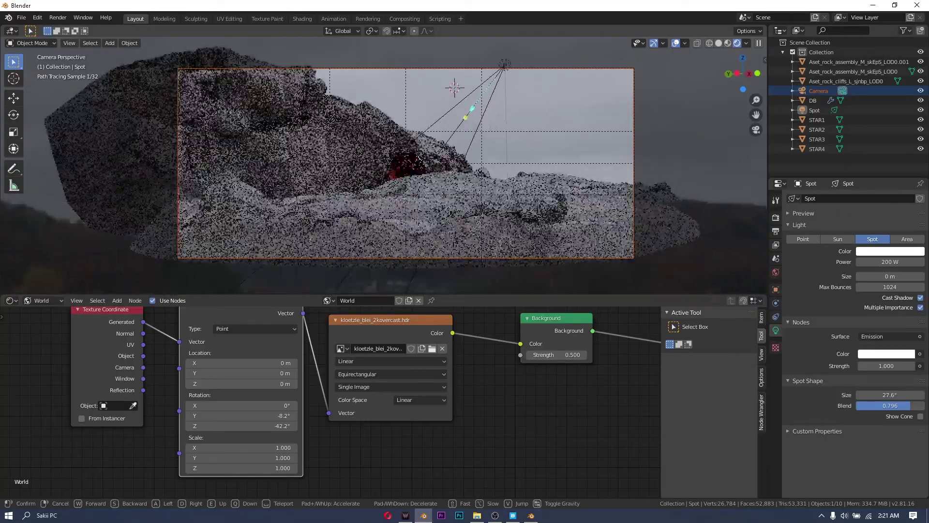
pyautogui.press('q')
pyautogui.press('s')
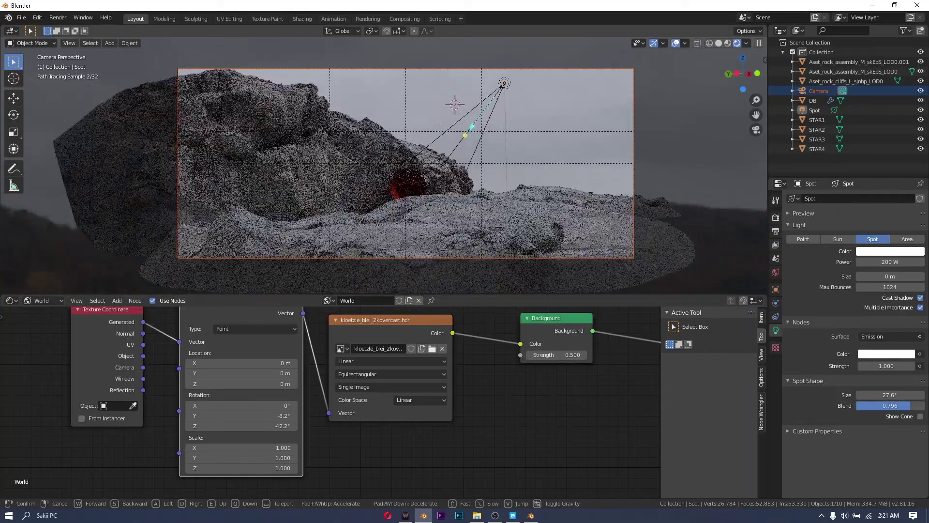
pyautogui.press('s')
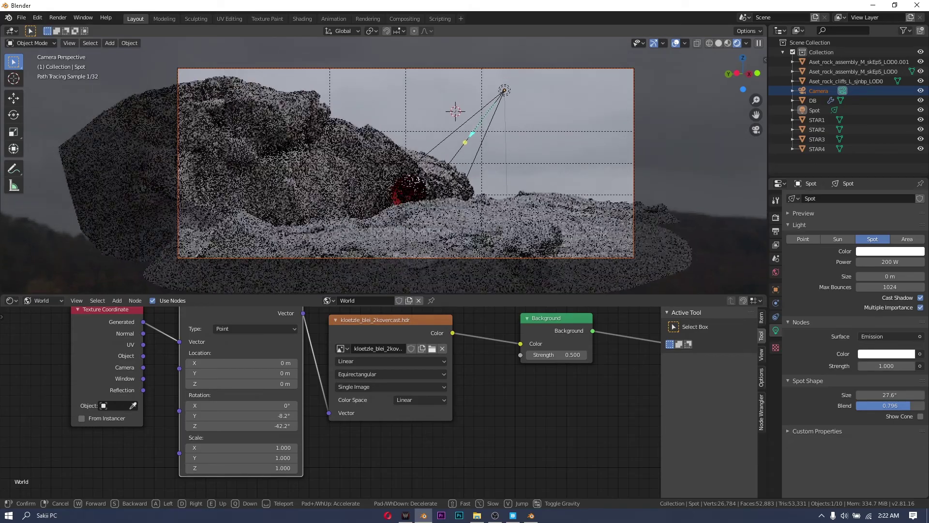
pyautogui.click(672, 147)
pyautogui.click(673, 147)
pyautogui.scroll(6, 510, 211)
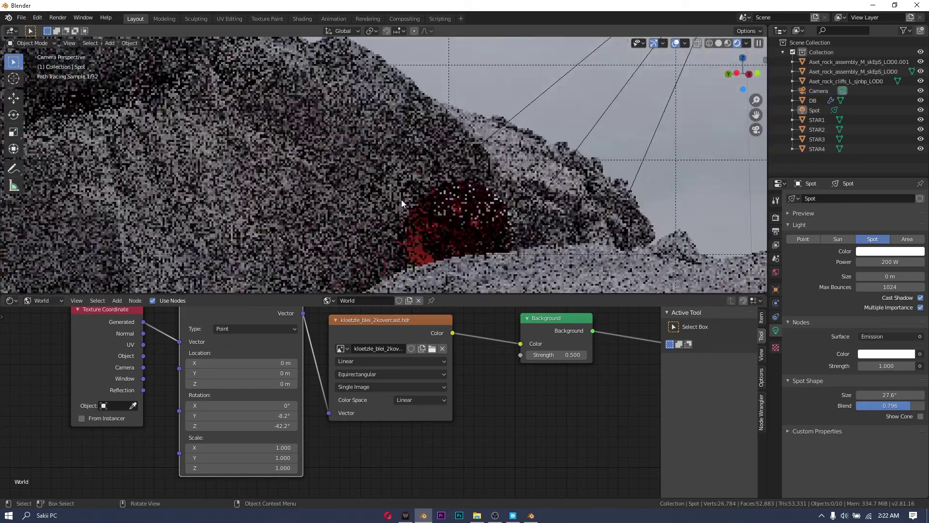
pyautogui.keyDown('shift'); pyautogui.moveTo(509, 211); pyautogui.dragTo(454, 181, button='middle'); pyautogui.keyUp('shift')
pyautogui.scroll(-5, 455, 182)
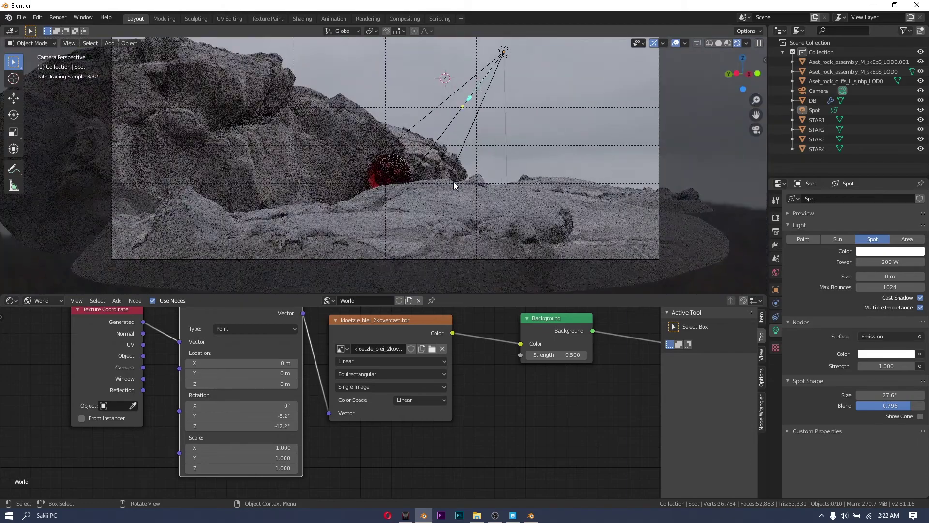
pyautogui.scroll(-1, 454, 181)
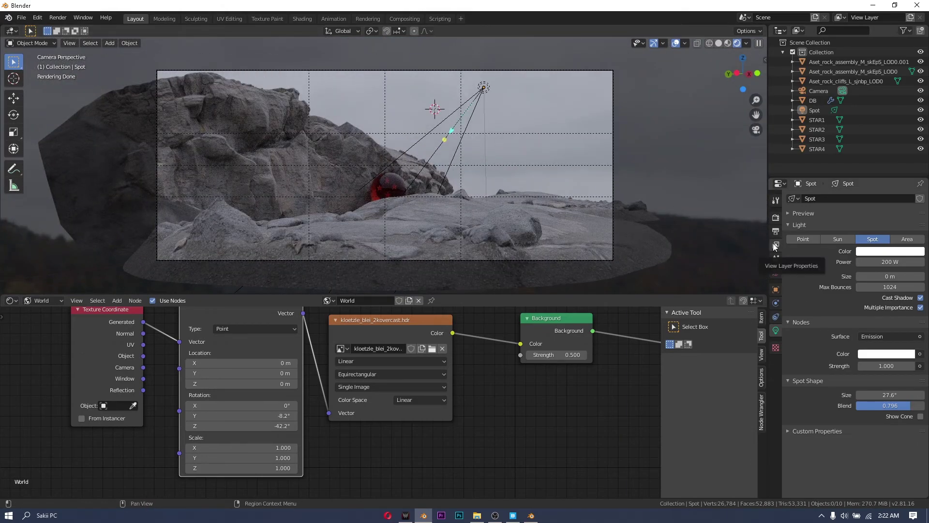
# Step: Place the 3D cursor at the red sphere and add a cube there
pyautogui.click(13, 79)
pyautogui.click(446, 202)
pyautogui.hotkey('shift', 'a')
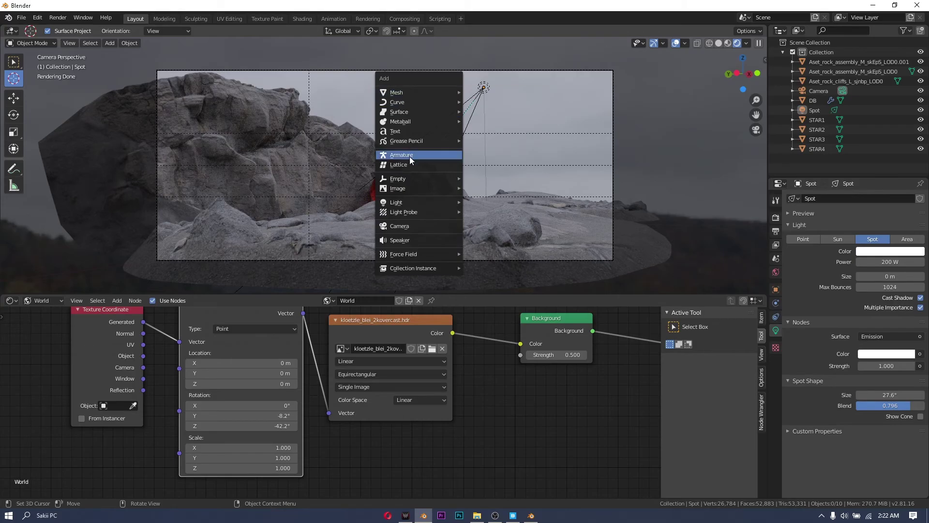
pyautogui.moveTo(402, 92)
pyautogui.click(499, 109)
# Step: In the top view, stretch the cube along X to exceed the rocks' width and center it over them
pyautogui.press('KP_7')
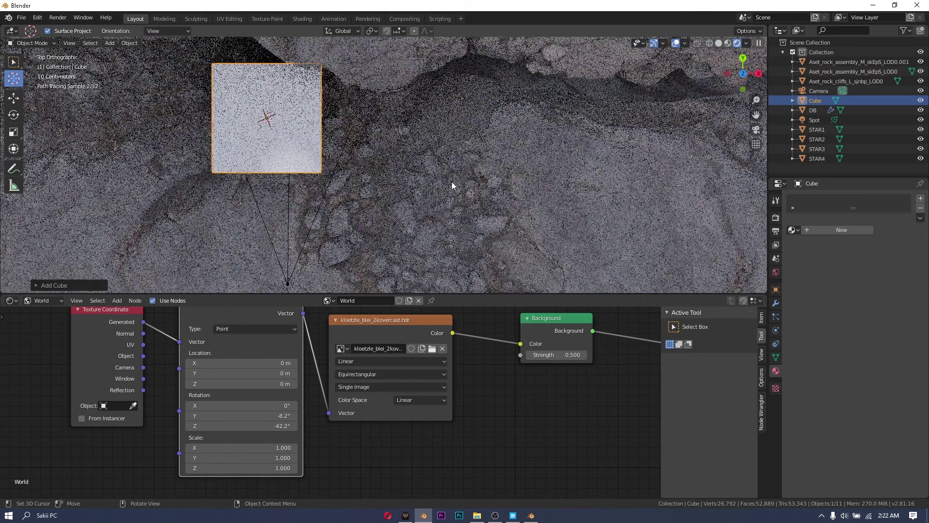
pyautogui.scroll(-5, 472, 192)
pyautogui.press('s')
pyautogui.press('x')
pyautogui.click(188, 165)
pyautogui.press('g')
pyautogui.click(214, 167)
# Step: Scale the cube along Y to cover the rocks' full depth and shift it slightly along Y
pyautogui.press('s')
pyautogui.press('y')
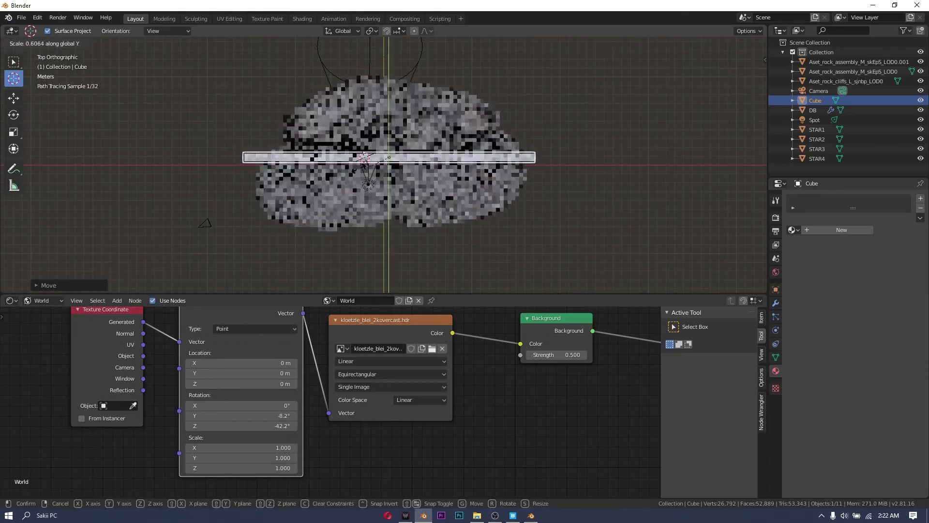
pyautogui.click(535, 169)
pyautogui.press('g')
pyautogui.press('y')
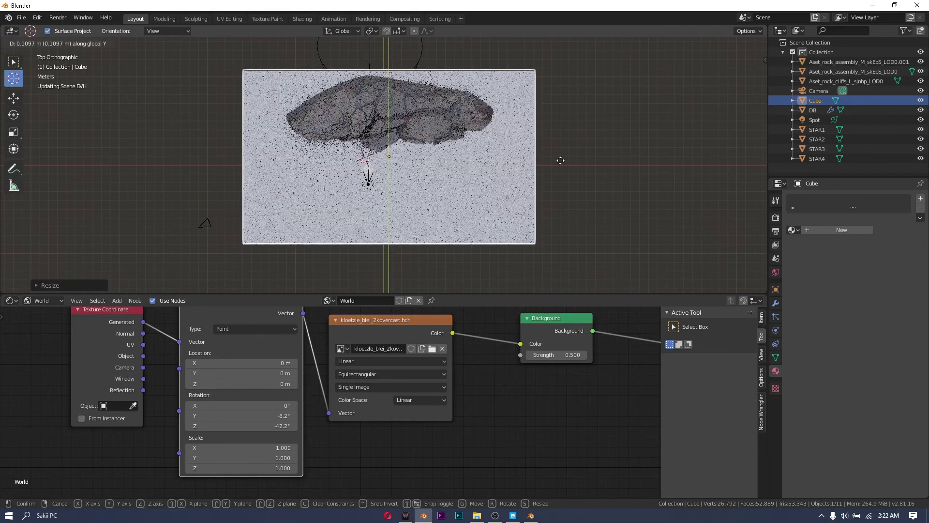
pyautogui.click(562, 158)
# Step: Scale the cube taller along Z and move it vertically so that it encloses the rocks
pyautogui.moveTo(562, 159); pyautogui.dragTo(480, 126, button='middle')
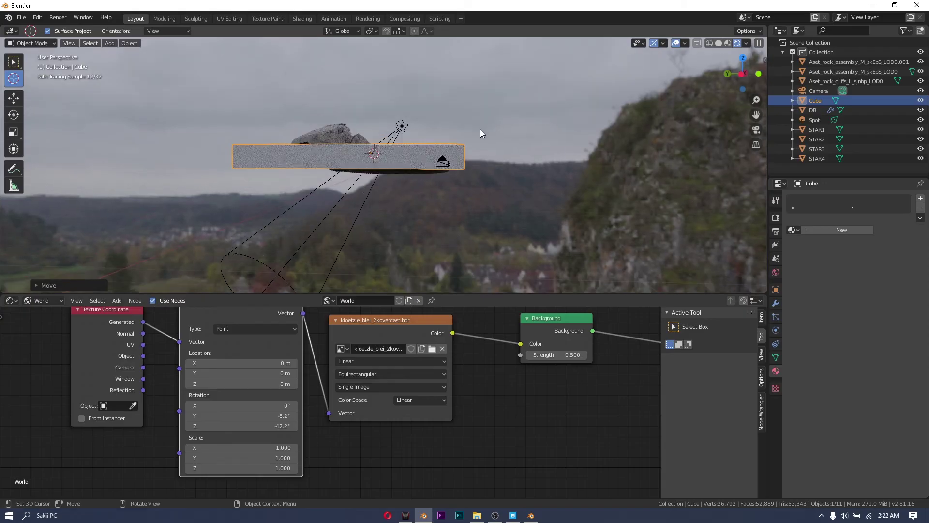
pyautogui.press('s')
pyautogui.press('z')
pyautogui.click(682, 125)
pyautogui.press('g')
pyautogui.press('z')
pyautogui.click(742, 143)
pyautogui.moveTo(742, 143); pyautogui.dragTo(245, 273, button='middle')
pyautogui.press('Tab')
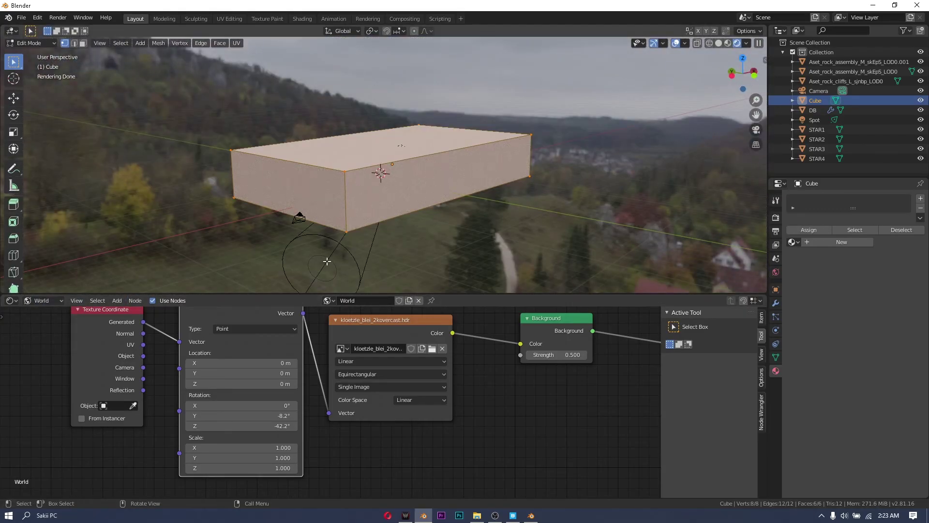
pyautogui.press('Tab')
# Step: Switch the Shader Editor to object materials and create a new material for the cube
pyautogui.click(42, 300)
pyautogui.click(43, 311)
pyautogui.click(404, 300)
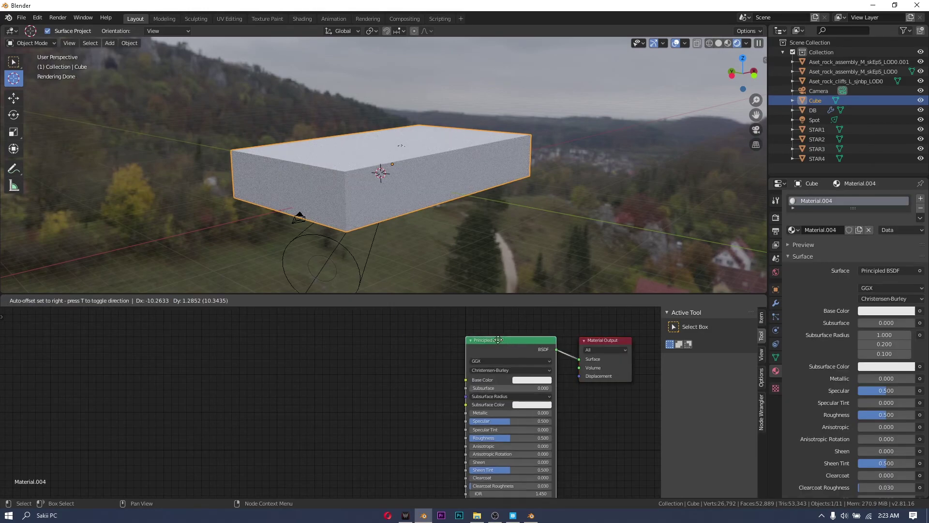
# Step: Replace the cube material's Principled BSDF with a Principled Volume node connected to the Material Output's Volume input
pyautogui.press('x')
pyautogui.hotkey('shift', 'a')
pyautogui.click(432, 370)
pyautogui.write('volume')
pyautogui.click(474, 396)
pyautogui.click(459, 366)
pyautogui.moveTo(550, 379); pyautogui.dragTo(579, 368)
# Step: Try a Principled Volume density of 0.2, reduce it to 0.02, and check the fog in the camera view
pyautogui.click(500, 405)
pyautogui.write('.2')
pyautogui.press('Return')
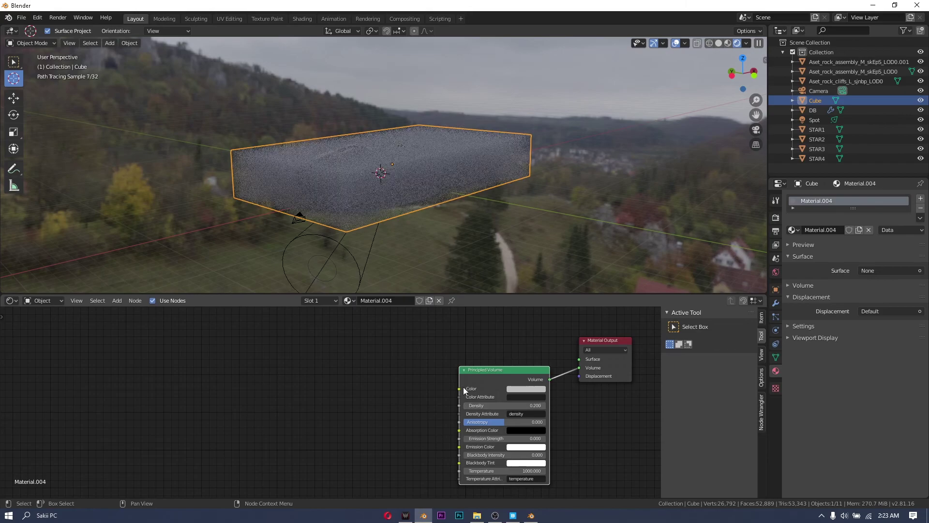
pyautogui.press('Return')
pyautogui.press('KP_0')
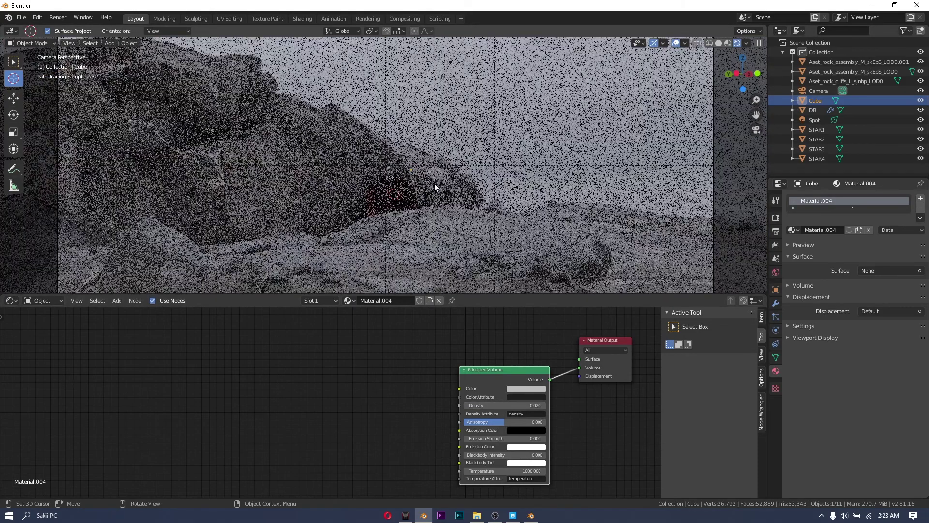
pyautogui.scroll(-2, 438, 181)
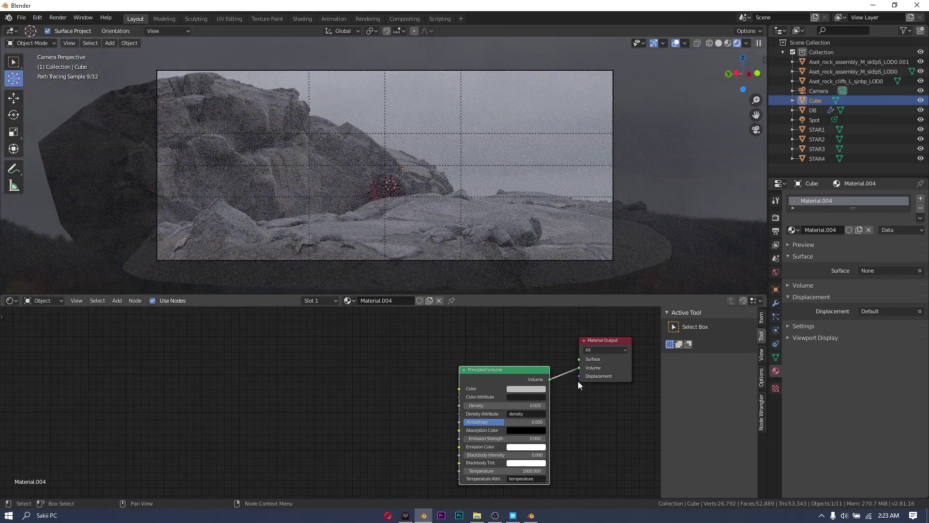
# Step: Set the Cycles render samples to 150 and the performance tile size to 200 by 200
pyautogui.click(776, 231)
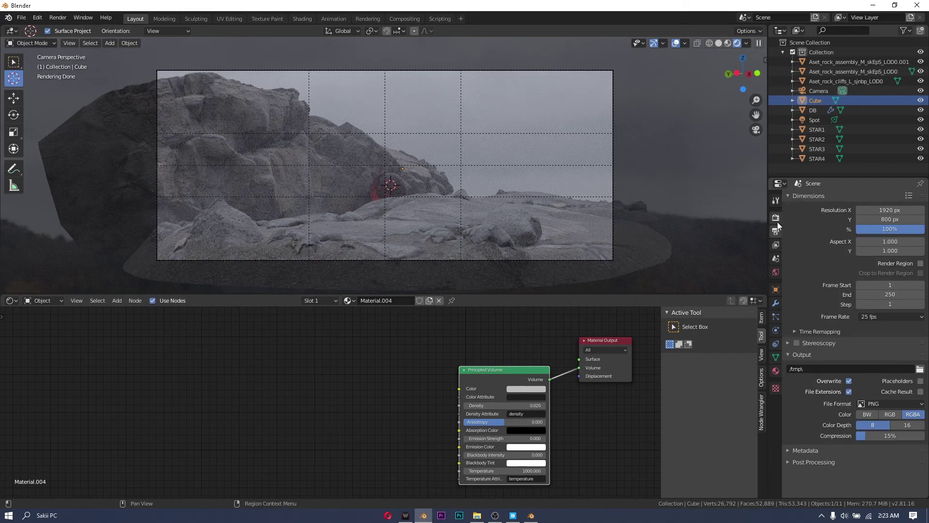
pyautogui.click(776, 218)
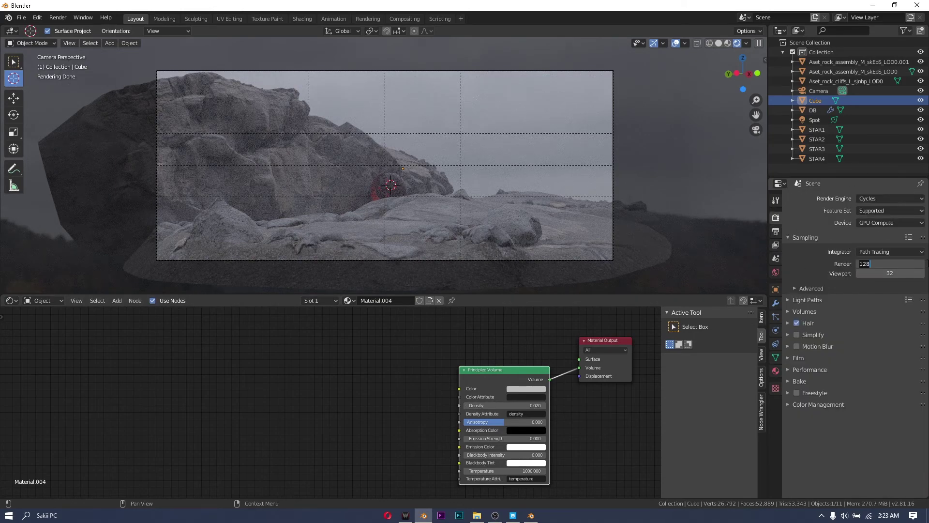
pyautogui.click(794, 369)
pyautogui.scroll(-6, 835, 357)
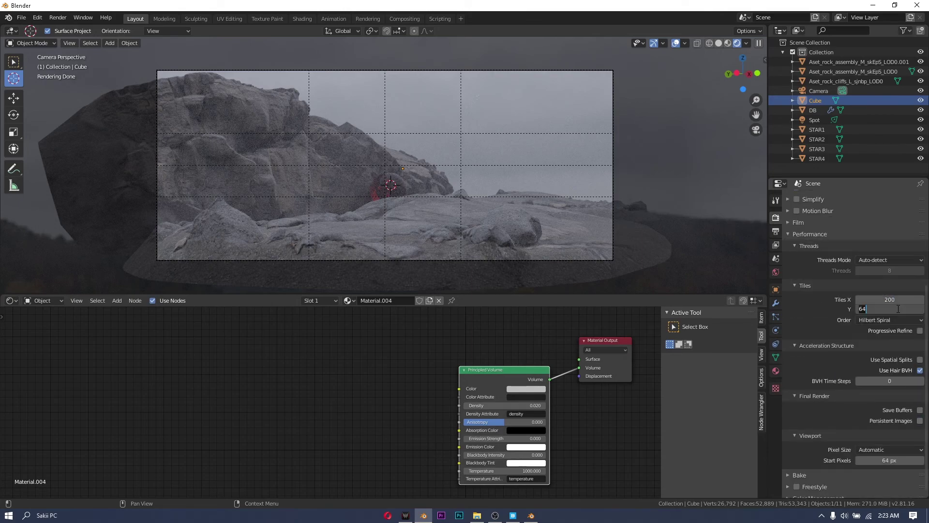
pyautogui.scroll(7, 871, 306)
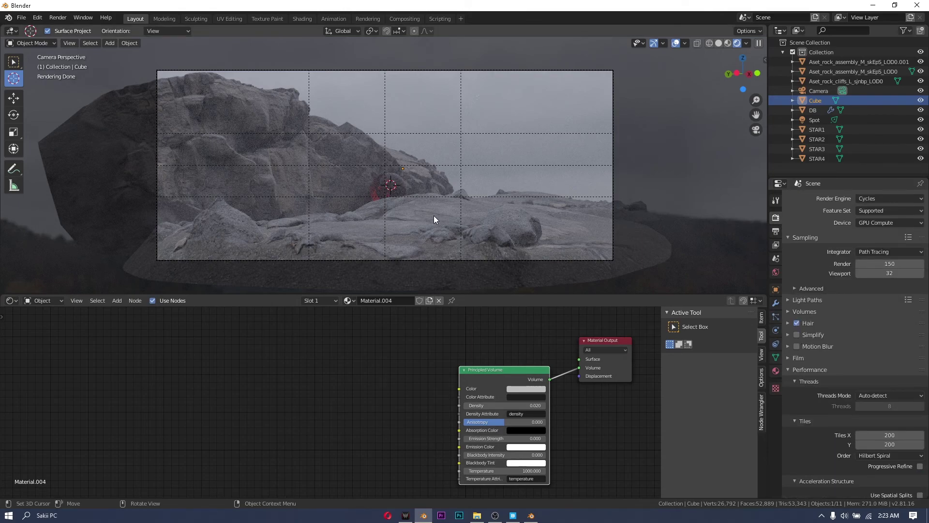
# Step: Set the scene's Color Management view transform to Filmic Log
pyautogui.scroll(-10, 862, 368)
pyautogui.click(879, 431)
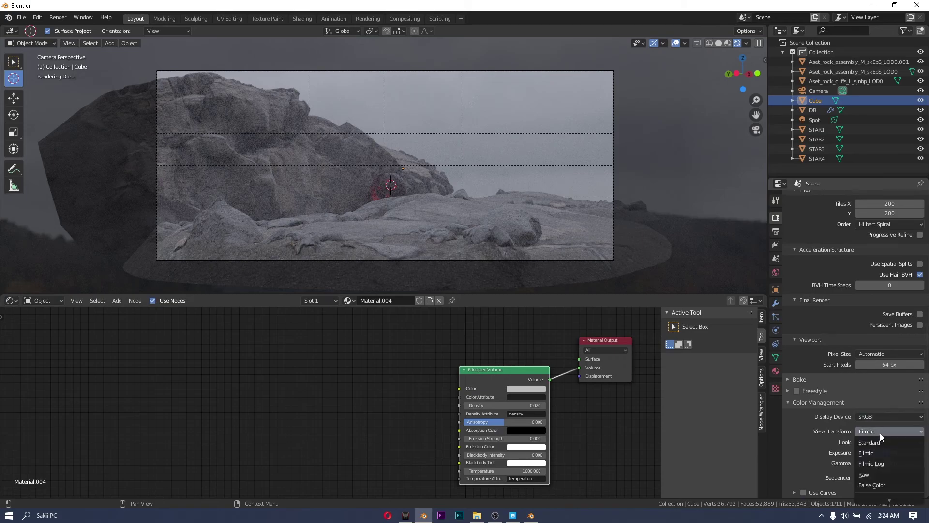
pyautogui.click(888, 464)
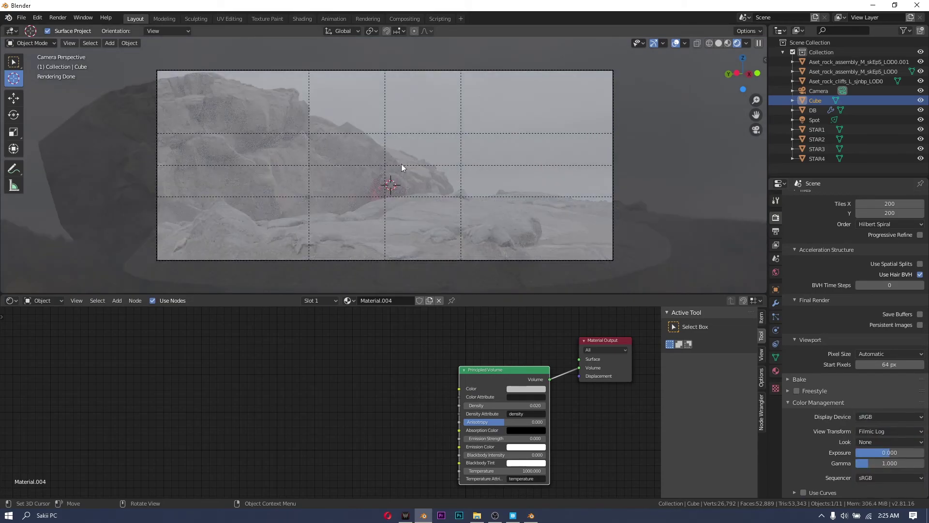
# Step: Add a Plain Axes empty to the scene
pyautogui.scroll(5, 391, 147)
pyautogui.hotkey('shift', 'a')
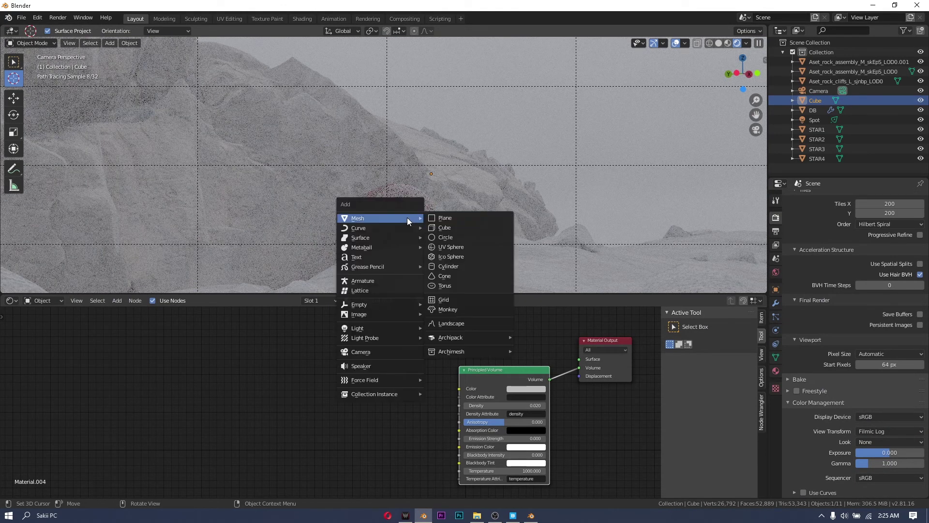
pyautogui.moveTo(399, 306)
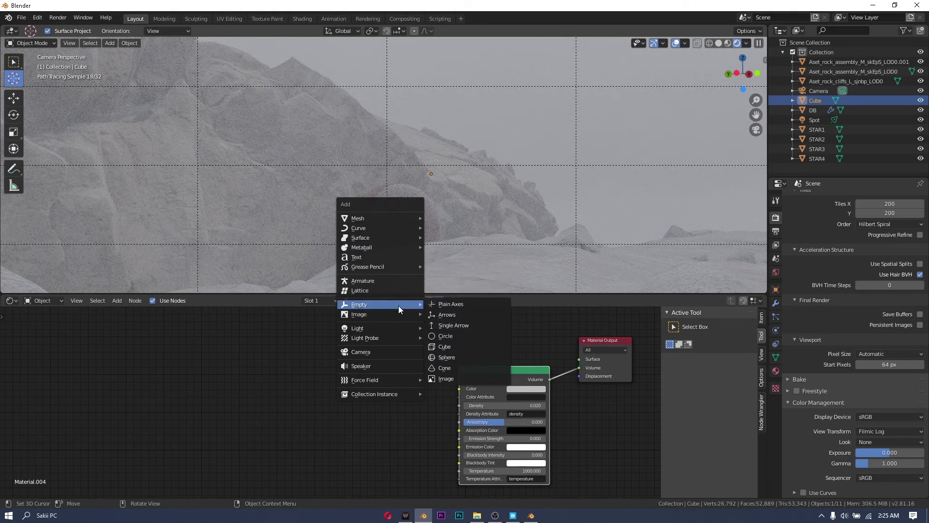
pyautogui.click(438, 305)
pyautogui.scroll(-3, 449, 229)
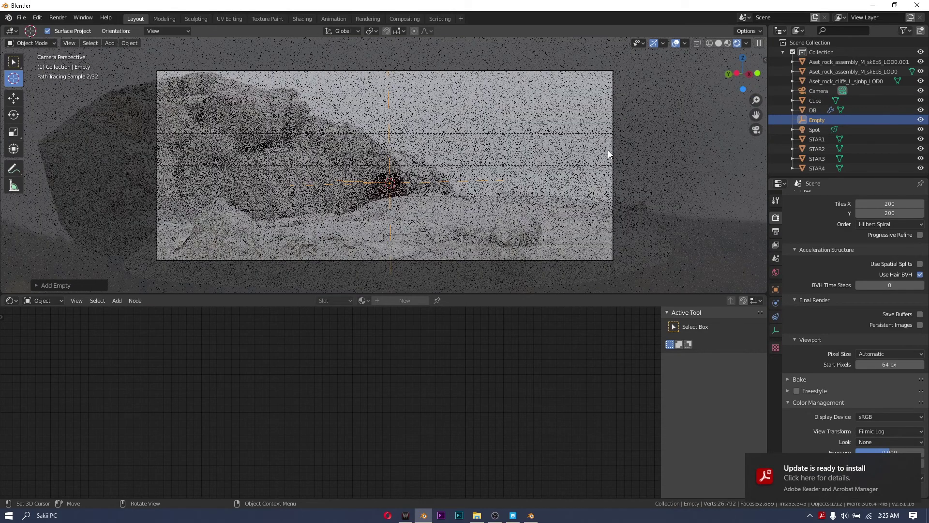
# Step: Select the camera and enable Depth of Field in its object data properties
pyautogui.click(7, 63)
pyautogui.click(234, 70)
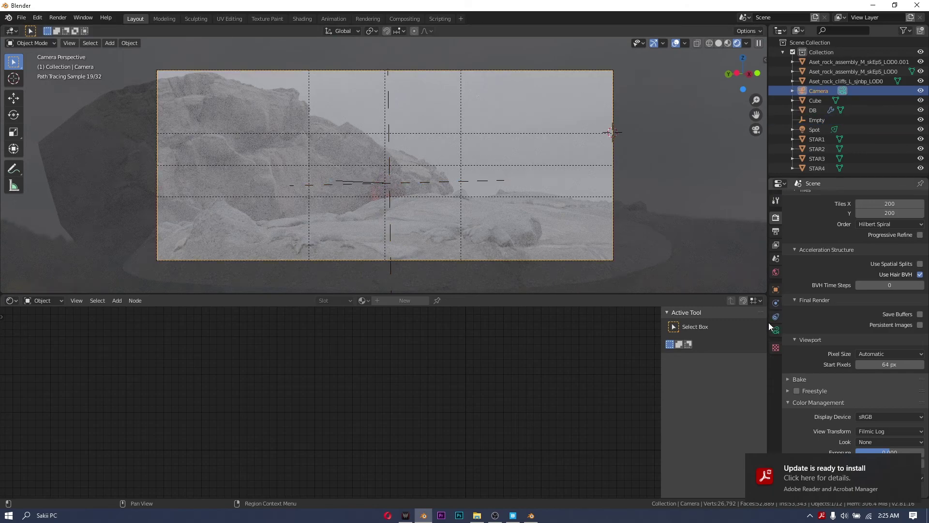
pyautogui.click(776, 330)
pyautogui.scroll(-5, 793, 361)
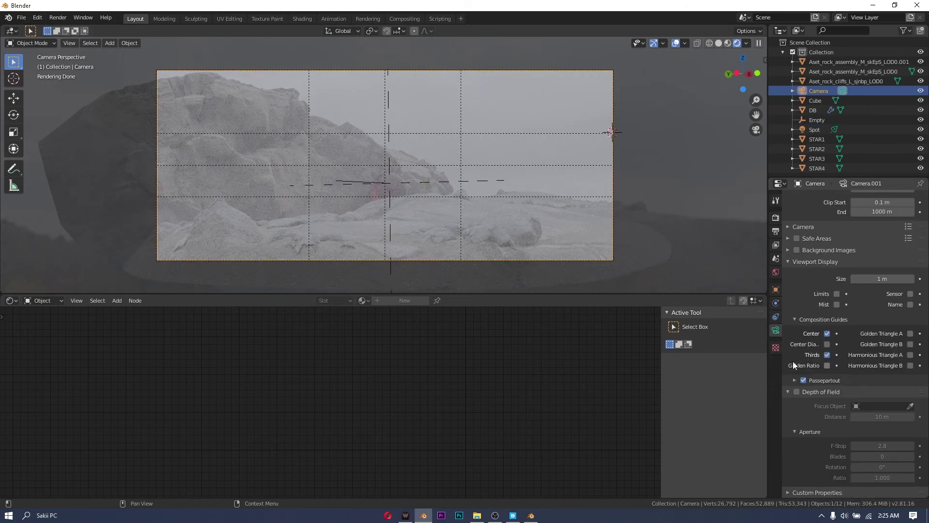
pyautogui.click(798, 391)
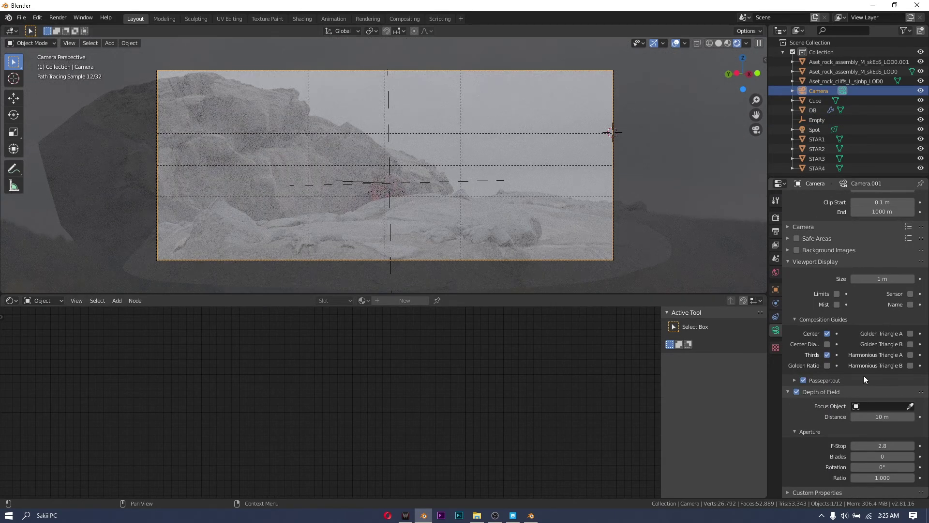
# Step: Set the camera's depth of field focus object to the Empty
pyautogui.scroll(2, 411, 207)
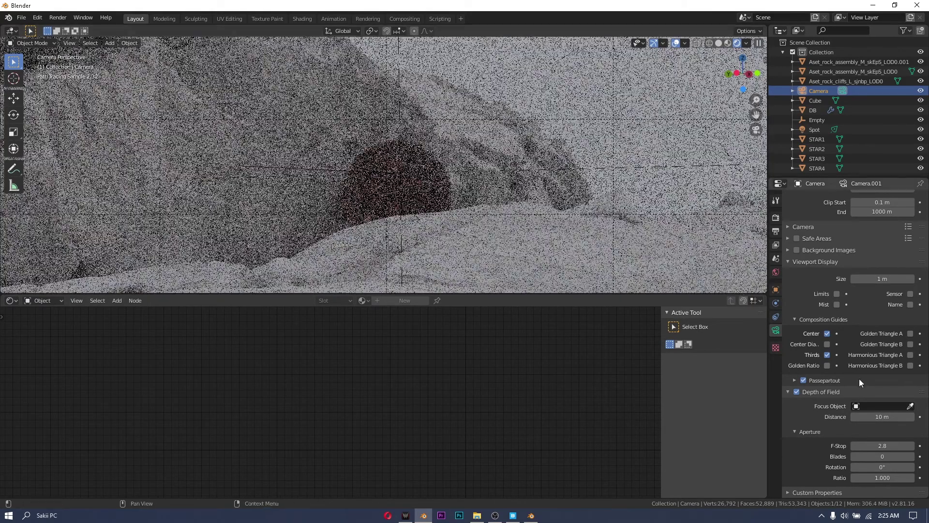
pyautogui.click(910, 405)
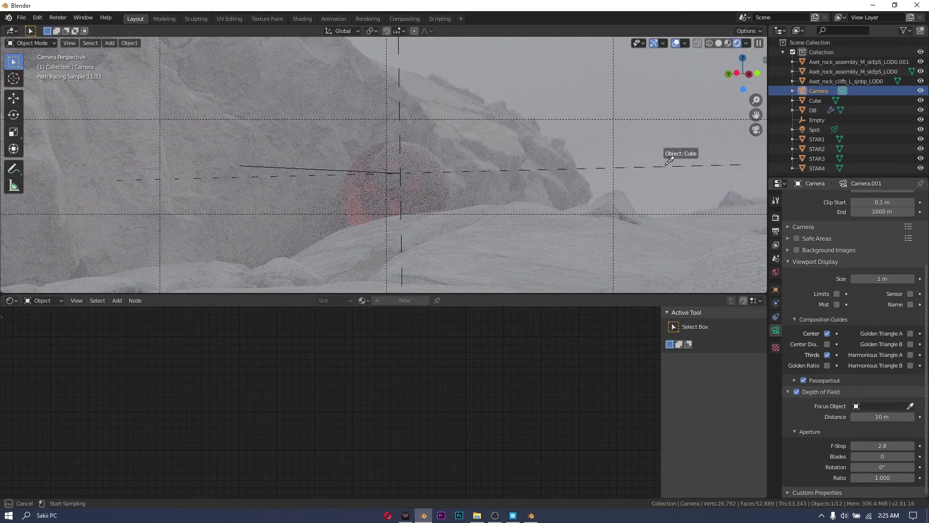
pyautogui.click(894, 405)
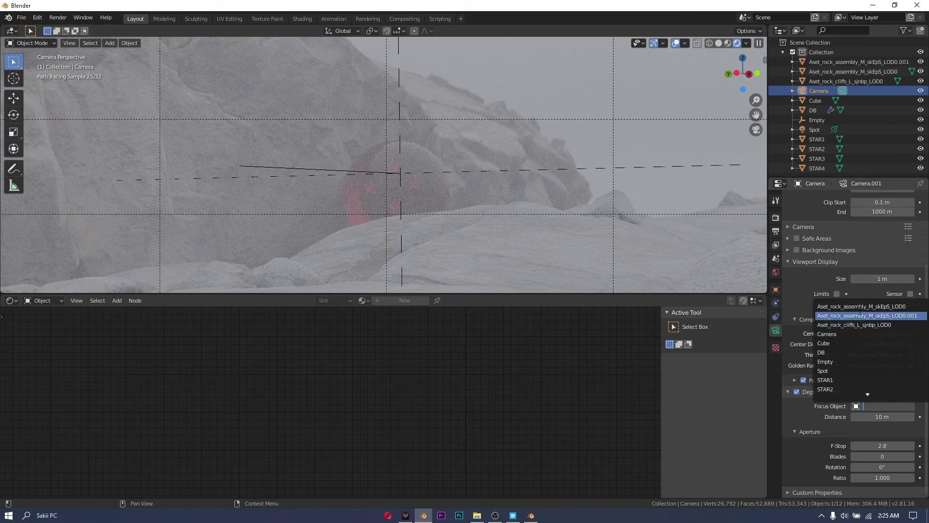
pyautogui.click(825, 362)
pyautogui.scroll(-3, 401, 185)
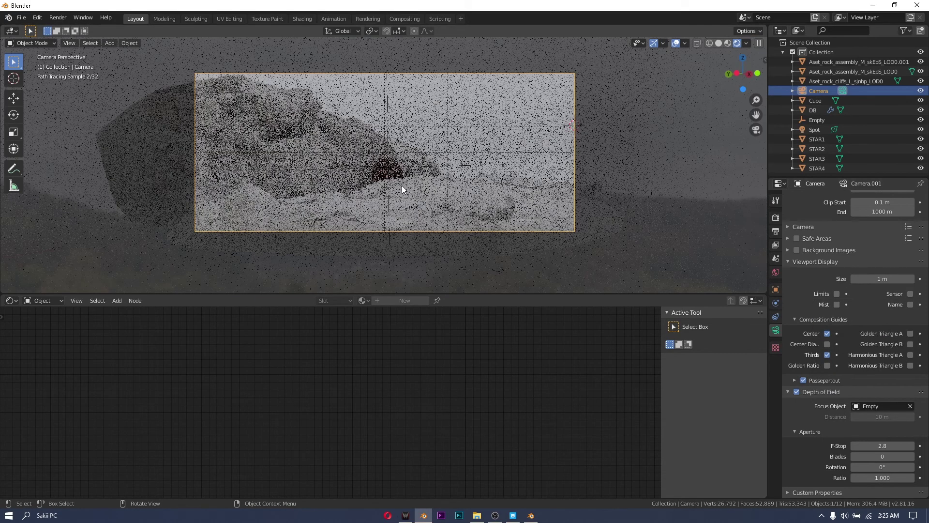
# Step: Hide the fog cube and, in solid top view, move the empty onto the sphere, about 14.3 m in X and 6.1 m in Y
pyautogui.click(920, 100)
pyautogui.scroll(5, 390, 182)
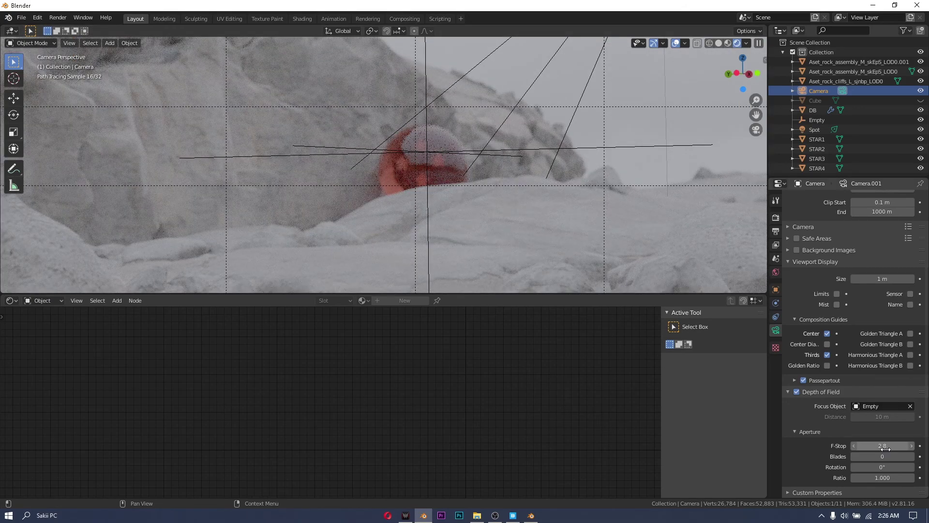
pyautogui.click(499, 153)
pyautogui.moveTo(533, 176); pyautogui.dragTo(384, 261, button='middle')
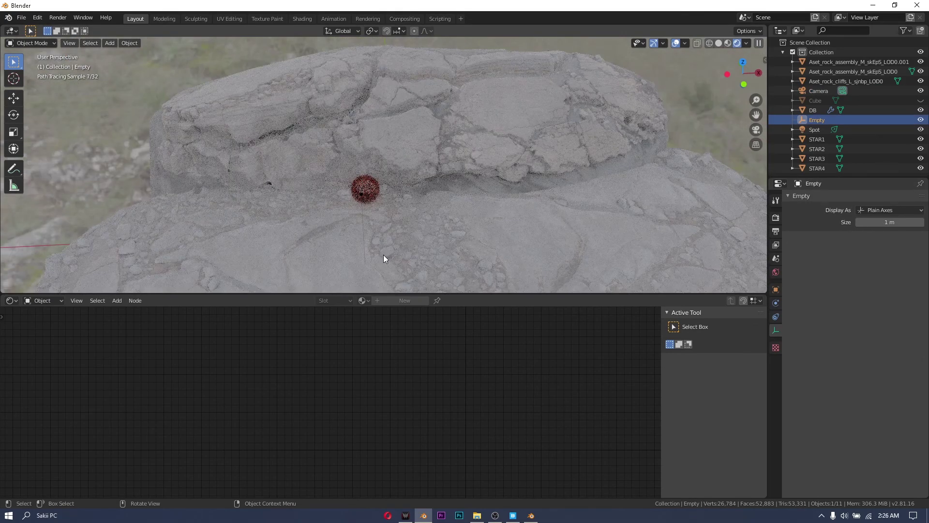
pyautogui.press('KP_7')
pyautogui.click(719, 44)
pyautogui.moveTo(364, 211)
pyautogui.mouseDown(button='middle')
pyautogui.moveTo(418, 171)
pyautogui.moveTo(458, 110)
pyautogui.mouseUp(button='middle')
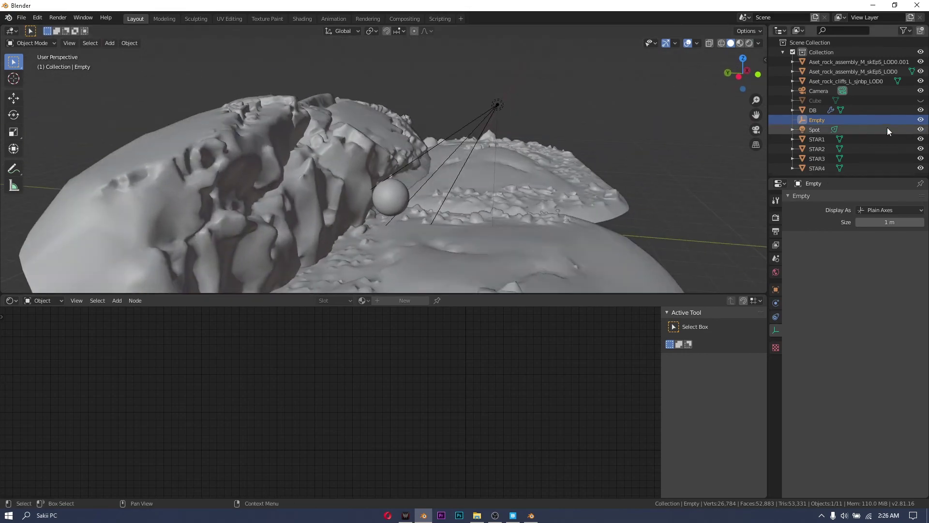
pyautogui.moveTo(528, 178); pyautogui.dragTo(435, 178, button='middle')
pyautogui.press('KP_7')
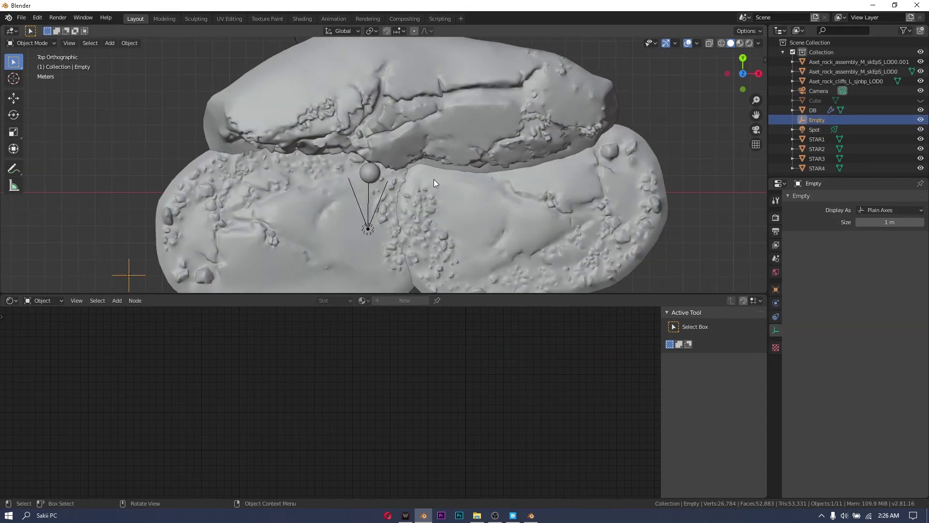
pyautogui.press('g')
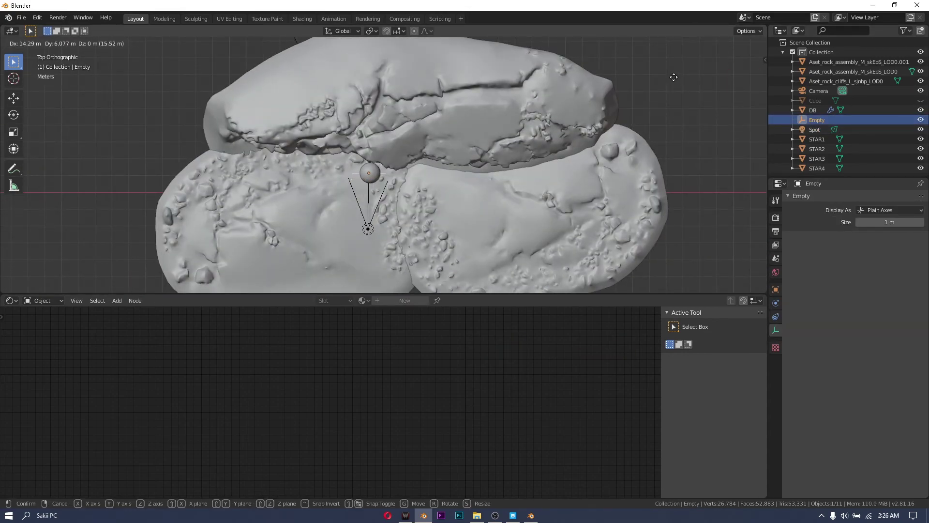
pyautogui.click(674, 77)
# Step: Move the empty along Z to align it with the sphere in camera view, and return to rendered shading
pyautogui.press('KP_0')
pyautogui.press('g')
pyautogui.press('z')
pyautogui.click(598, 133)
pyautogui.scroll(-4, 570, 161)
pyautogui.keyDown('shift'); pyautogui.moveTo(571, 160); pyautogui.dragTo(562, 188, button='middle'); pyautogui.keyUp('shift')
pyautogui.hotkey('shift', 'z')
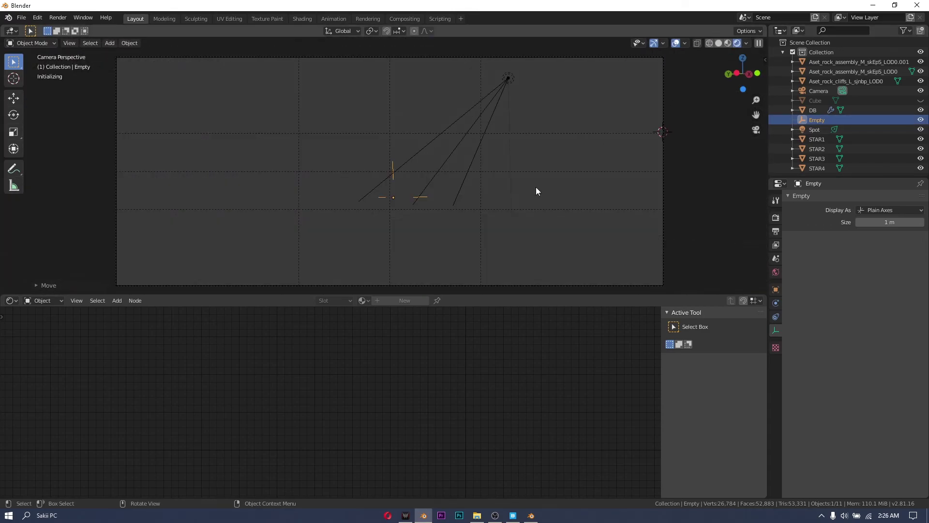
# Step: Try an F-Stop of 0.9 on the camera, settle on 1.2, and unhide the fog cube
pyautogui.click(639, 57)
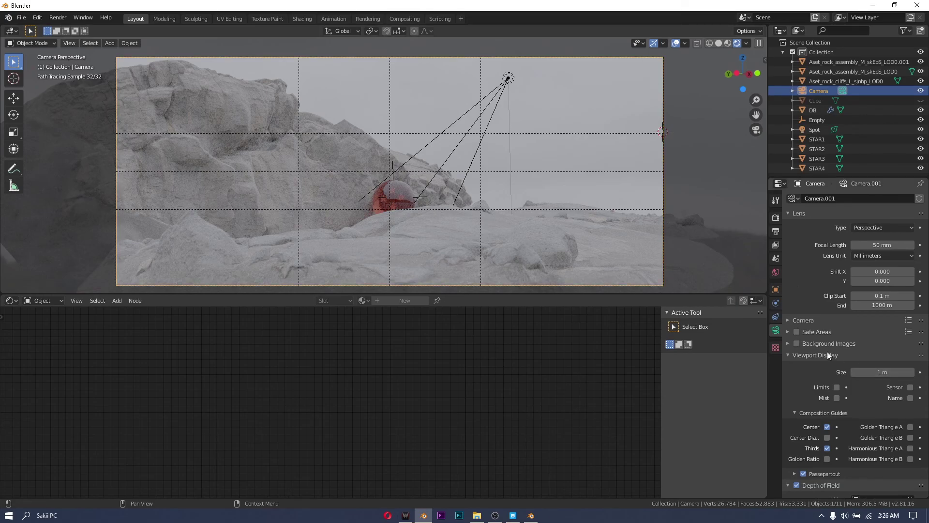
pyautogui.scroll(-5, 824, 418)
pyautogui.write('0.9')
pyautogui.press('Return')
pyautogui.moveTo(882, 445); pyautogui.dragTo(886, 446)
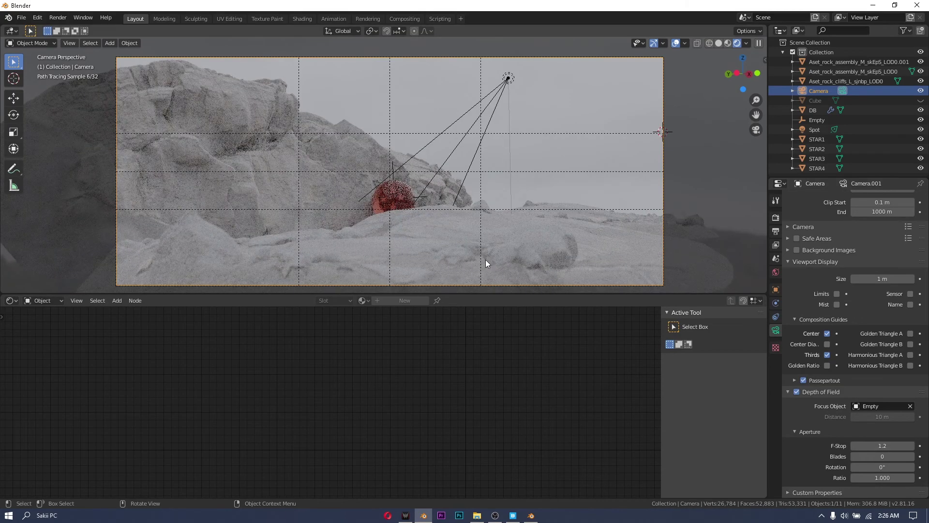
pyautogui.scroll(-2, 464, 231)
pyautogui.hotkey('alt', 'h')
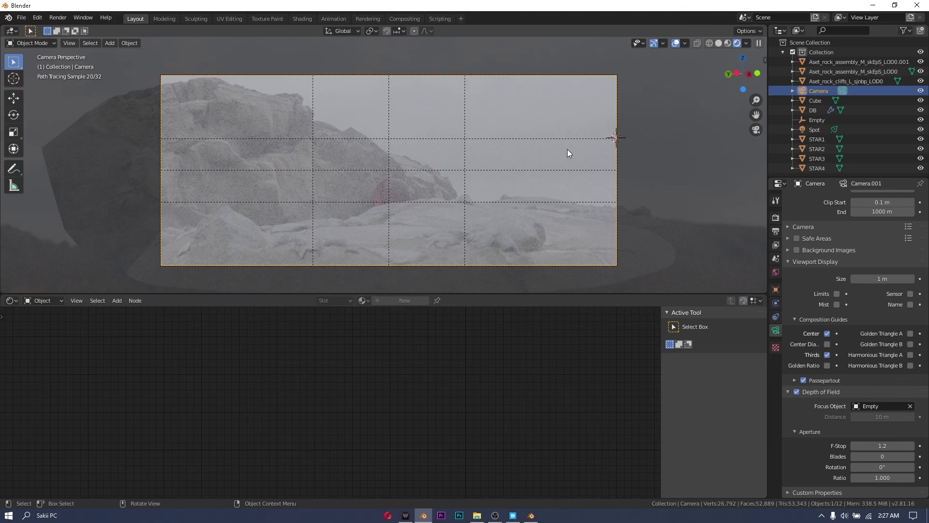
# Step: In the Compositing workspace, move the Composite node away from Render Layers and enable the Denoising Data pass
pyautogui.click(403, 19)
pyautogui.scroll(2, 477, 196)
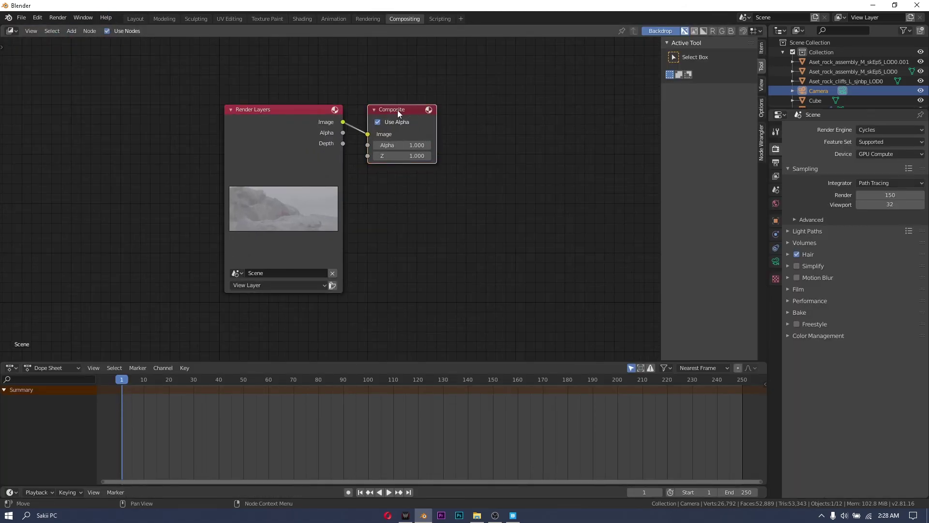
pyautogui.moveTo(394, 111); pyautogui.dragTo(489, 111)
pyautogui.click(776, 176)
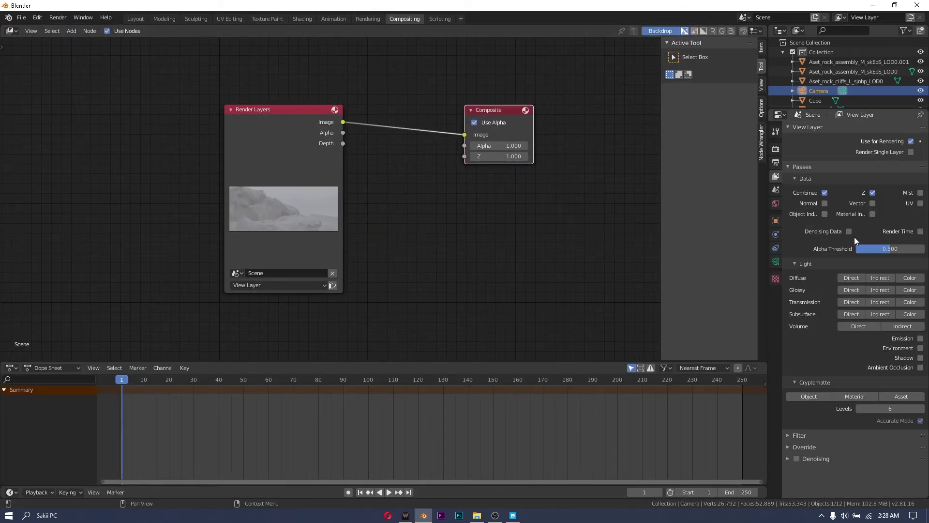
pyautogui.click(849, 232)
# Step: Make room beside the Render Layers node and add a Denoise node between it and the Composite node
pyautogui.moveTo(320, 110); pyautogui.dragTo(232, 94)
pyautogui.hotkey('shift', 'a')
pyautogui.click(348, 181)
pyautogui.write('DENOI')
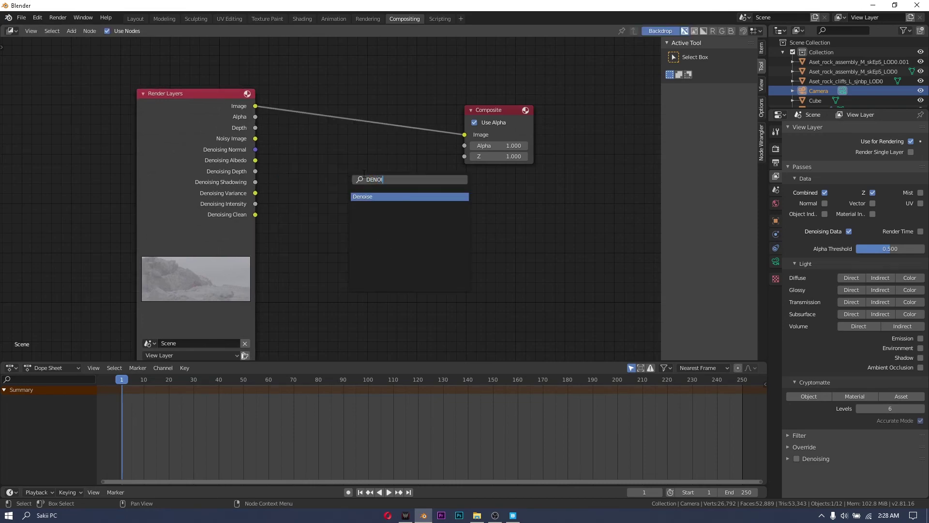
pyautogui.press('Return')
# Step: Connect the Image, Denoising Normal and Denoising Albedo outputs to the Denoise node, and its Image output to Composite
pyautogui.moveTo(255, 139); pyautogui.dragTo(320, 190)
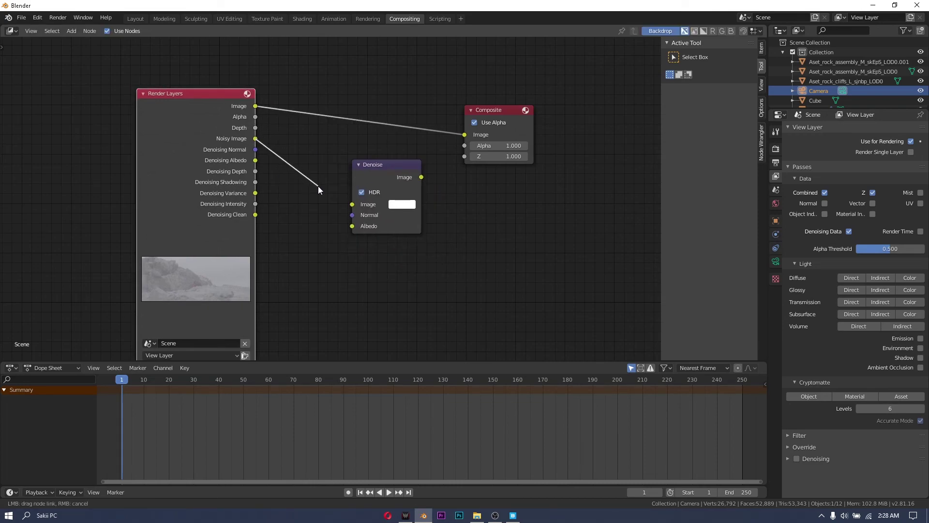
pyautogui.moveTo(255, 107); pyautogui.dragTo(351, 203)
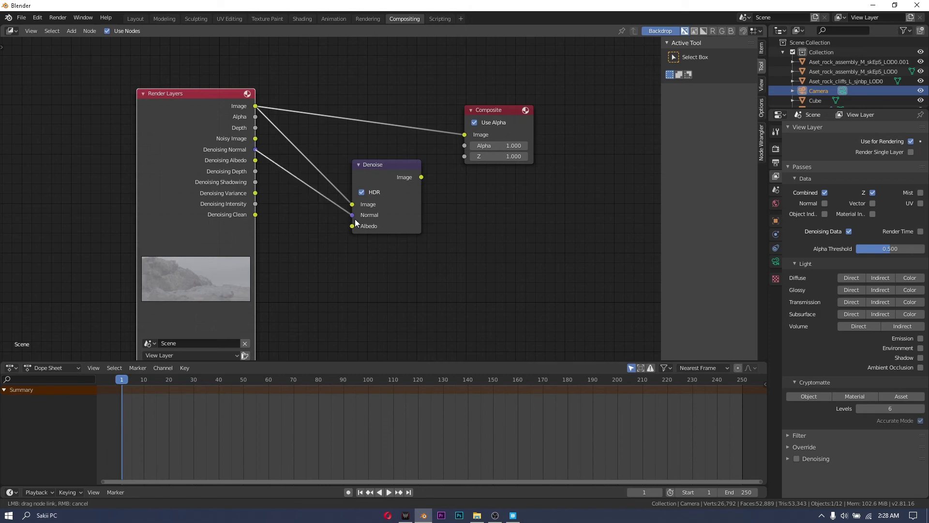
pyautogui.moveTo(256, 171); pyautogui.dragTo(265, 179)
pyautogui.moveTo(355, 227); pyautogui.dragTo(353, 227)
pyautogui.moveTo(421, 177); pyautogui.dragTo(464, 135)
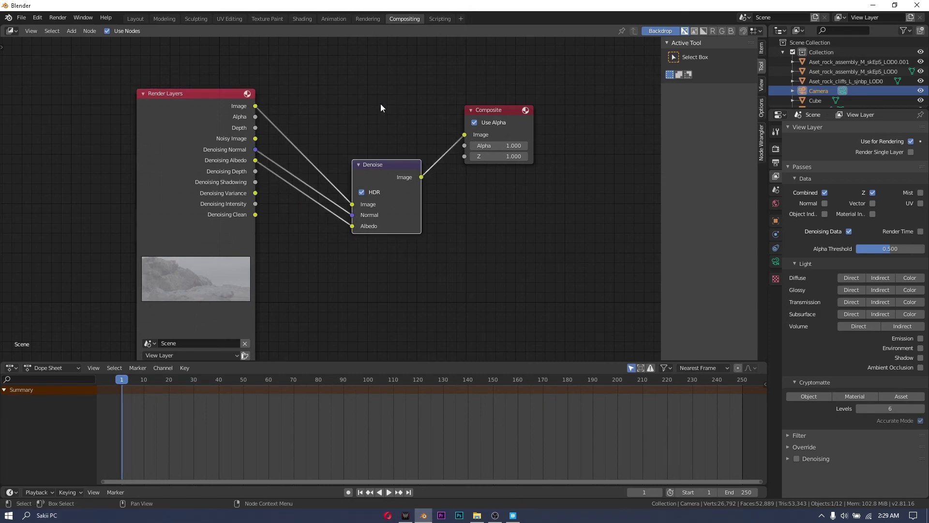
# Step: Return to the Layout workspace, render the image, and inspect the result
pyautogui.click(139, 20)
pyautogui.press('F12')
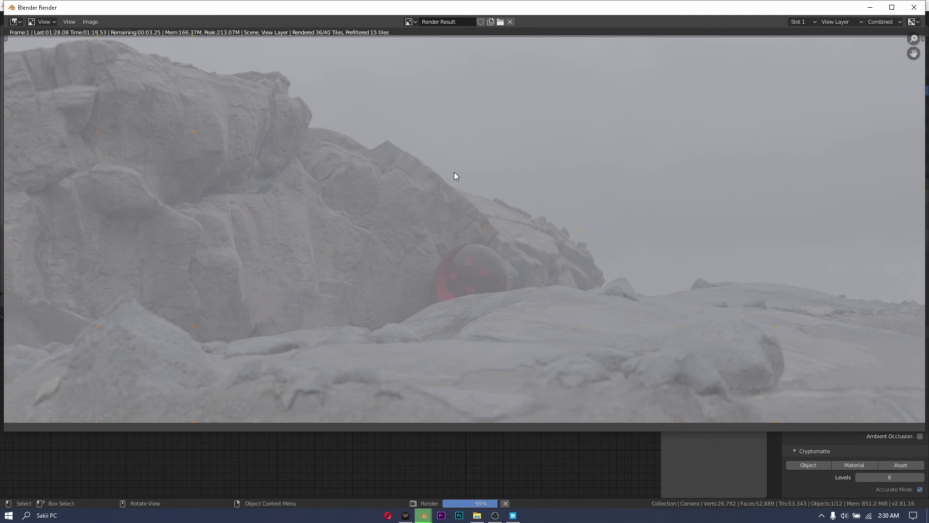
pyautogui.scroll(-1, 503, 208)
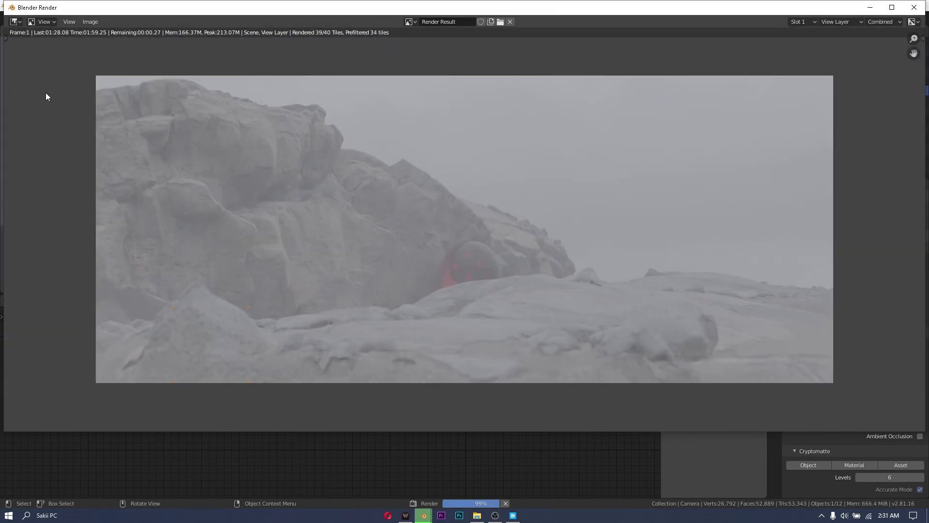
pyautogui.scroll(5, 466, 295)
pyautogui.scroll(-5, 466, 295)
# Step: Save the render to the C: drive as DRAGONBALL, a PNG with 16-bit color depth and 0% compression
pyautogui.click(93, 23)
pyautogui.click(123, 90)
pyautogui.click(280, 153)
pyautogui.click(696, 180)
pyautogui.moveTo(683, 190); pyautogui.dragTo(649, 190)
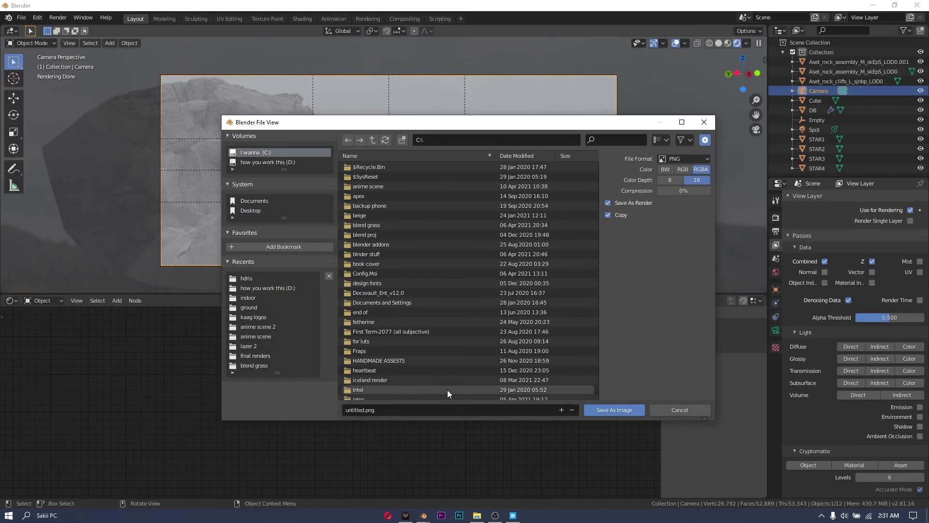
pyautogui.click(459, 409)
pyautogui.write('DRAGONBALL')
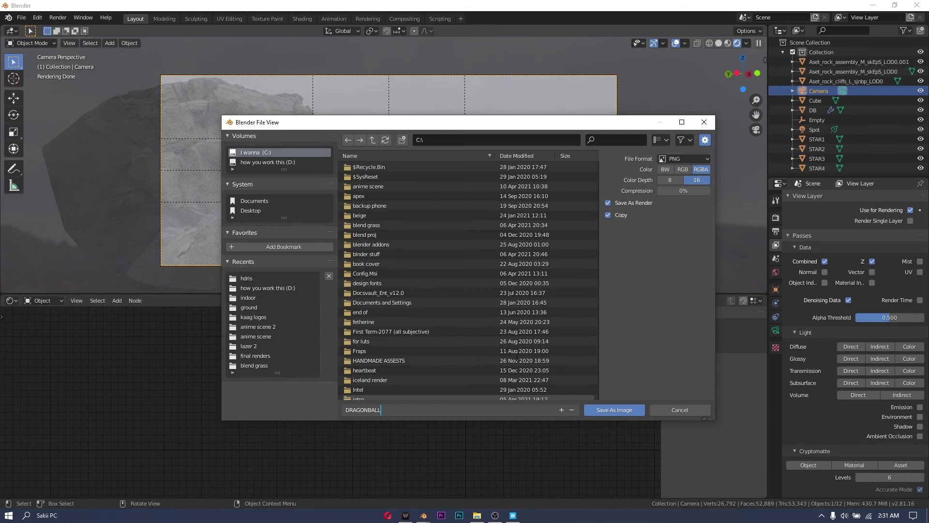
pyautogui.press('Return')
pyautogui.click(616, 411)
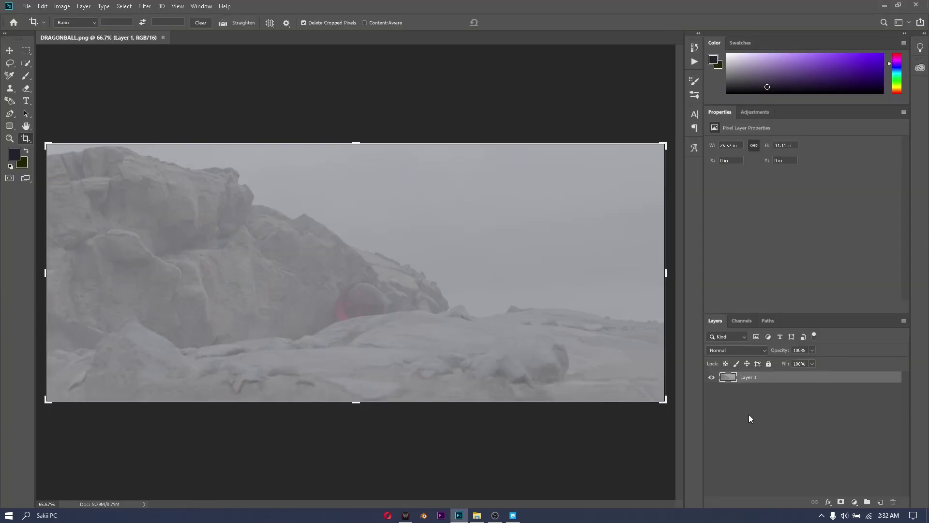
# Step: In Photoshop, open the Camera Raw Filter on the DRAGONBALL.png layer and set Blacks to -86 and Contrast to +100
pyautogui.click(142, 6)
pyautogui.click(160, 29)
pyautogui.click(453, 190)
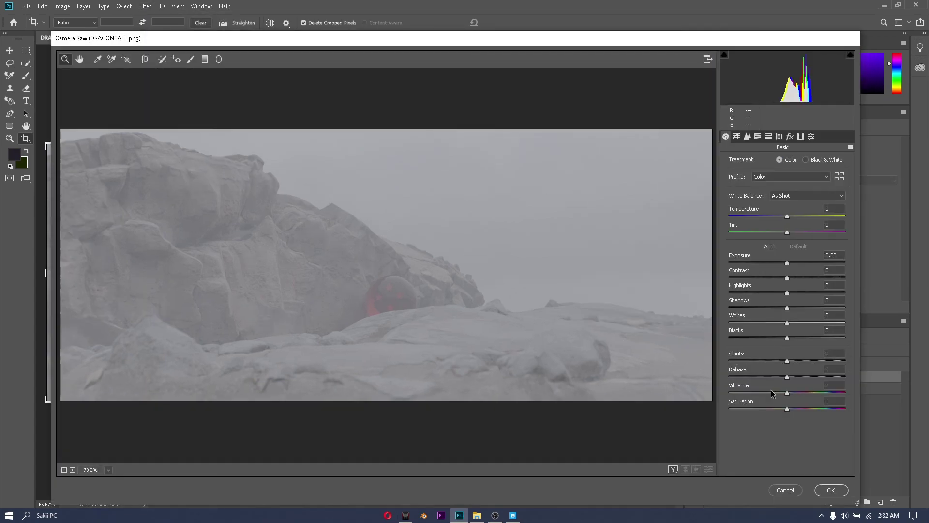
pyautogui.moveTo(787, 340); pyautogui.dragTo(738, 341)
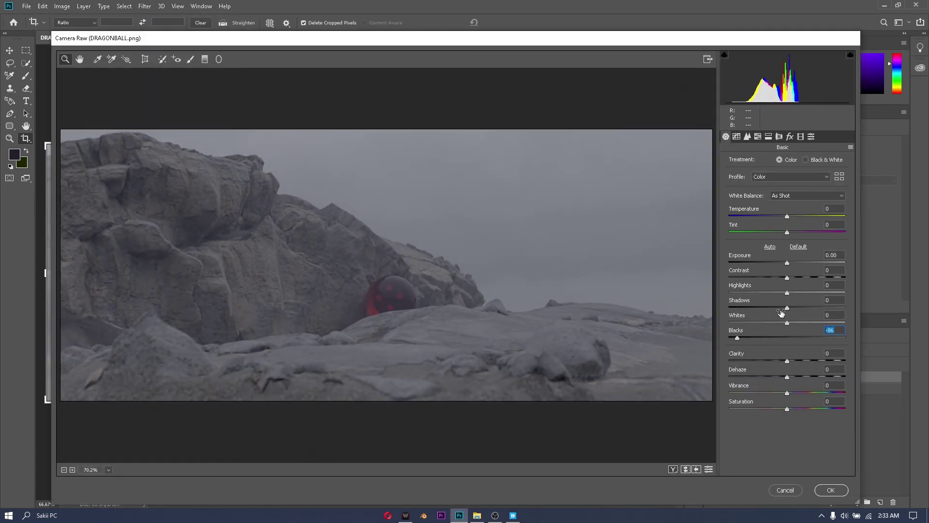
pyautogui.moveTo(789, 312); pyautogui.dragTo(788, 311)
pyautogui.moveTo(788, 278); pyautogui.dragTo(857, 284)
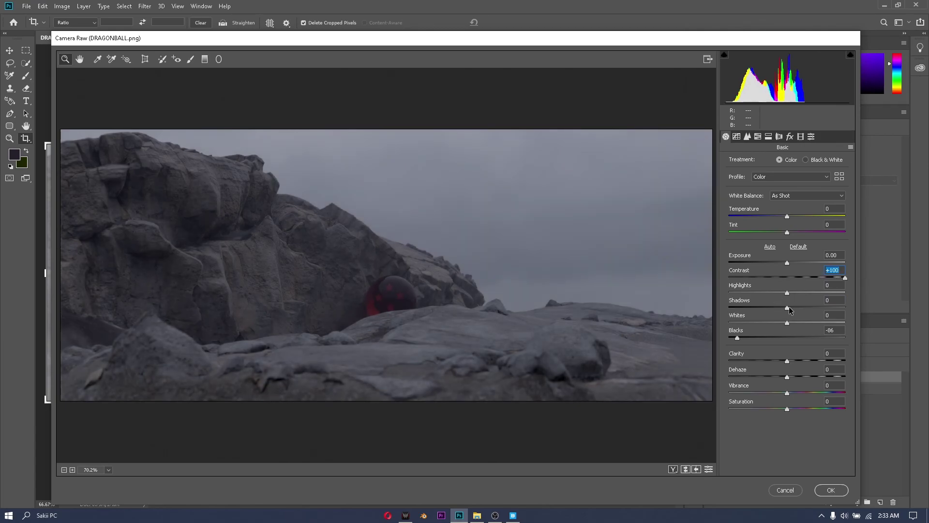
# Step: Set Highlights to +38, Whites to +28 and Blacks to -88 in the basic tonal settings, and darken the Shadows
pyautogui.moveTo(787, 294); pyautogui.dragTo(769, 310)
pyautogui.click(737, 337)
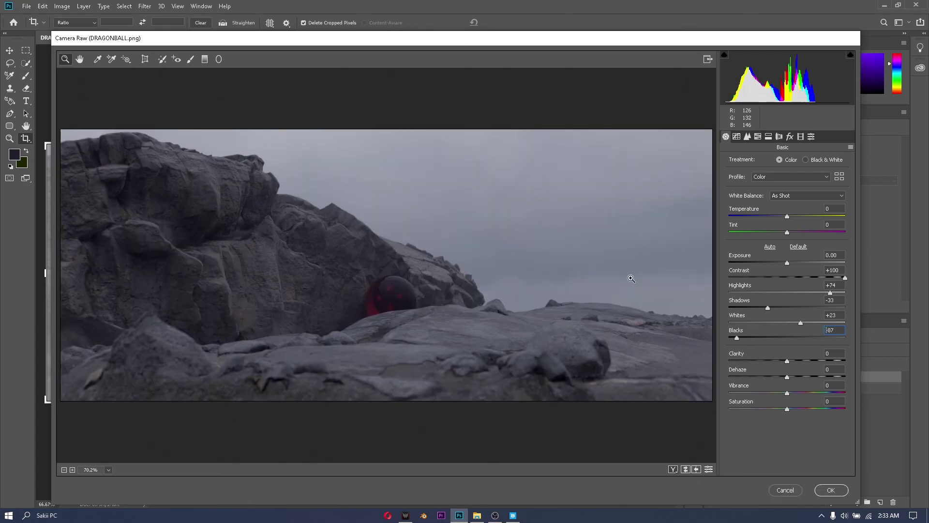
pyautogui.moveTo(830, 295); pyautogui.dragTo(866, 304)
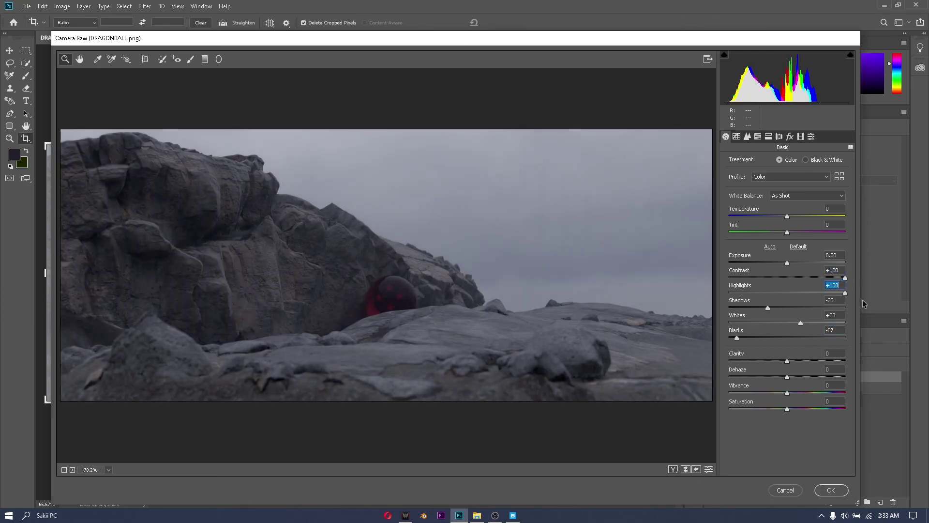
pyautogui.moveTo(800, 323); pyautogui.dragTo(804, 329)
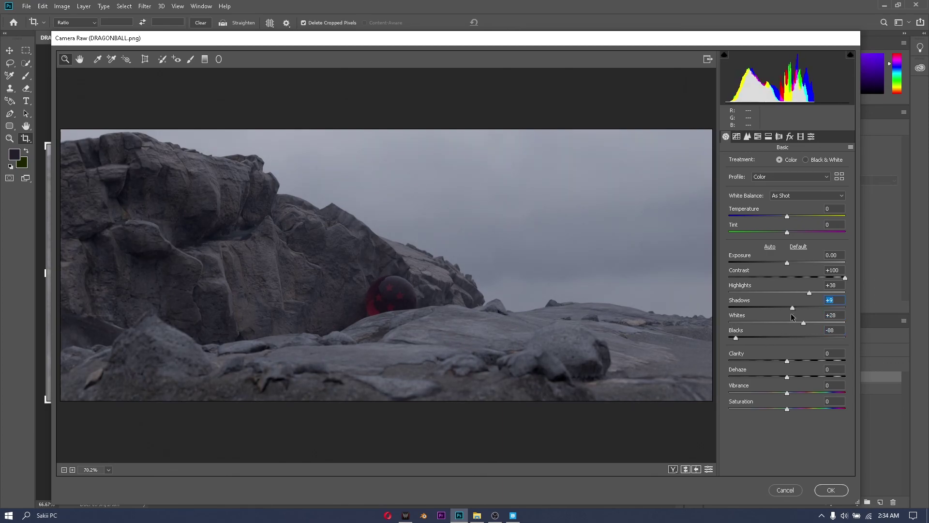
pyautogui.moveTo(783, 313); pyautogui.dragTo(766, 314)
# Step: Shape the RGB point tone curve into a gentle S by deepening the darks and lifting the lights, comparing against the default
pyautogui.click(736, 136)
pyautogui.moveTo(787, 269); pyautogui.dragTo(787, 271)
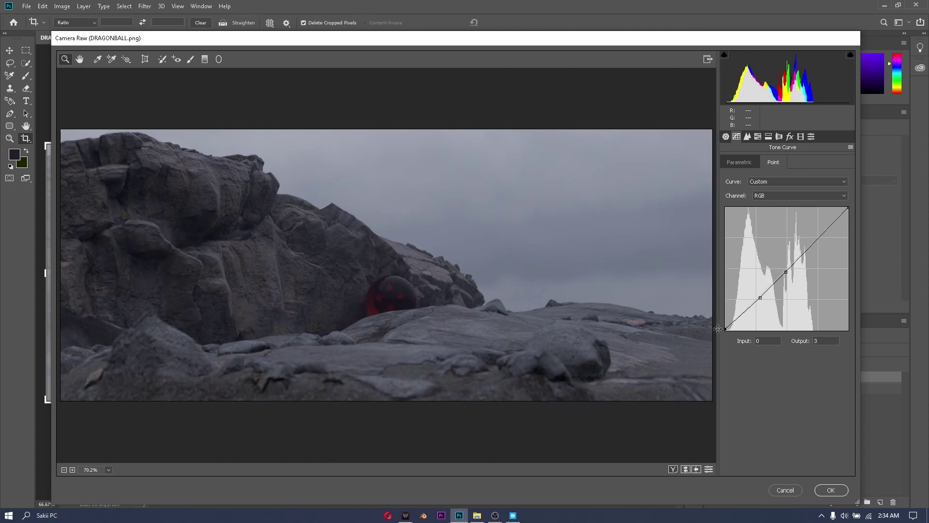
pyautogui.moveTo(819, 236); pyautogui.dragTo(820, 229)
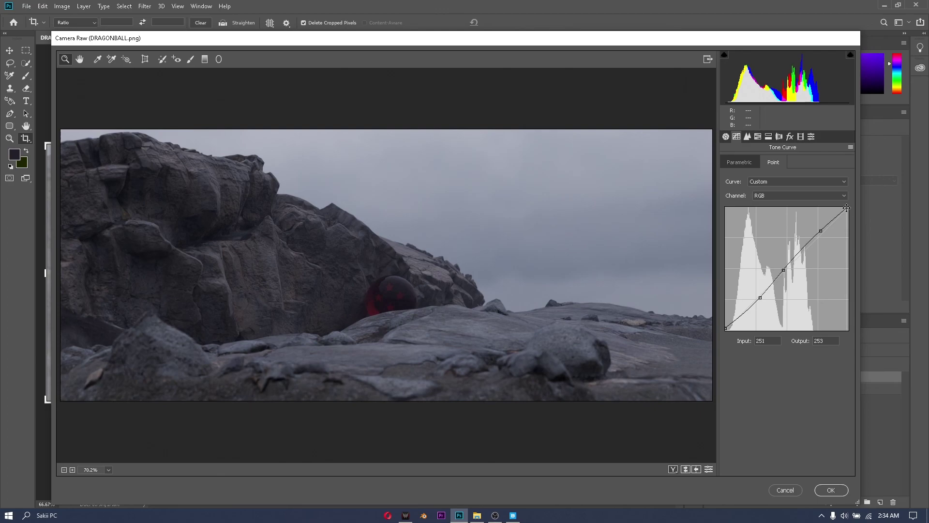
pyautogui.click(709, 469)
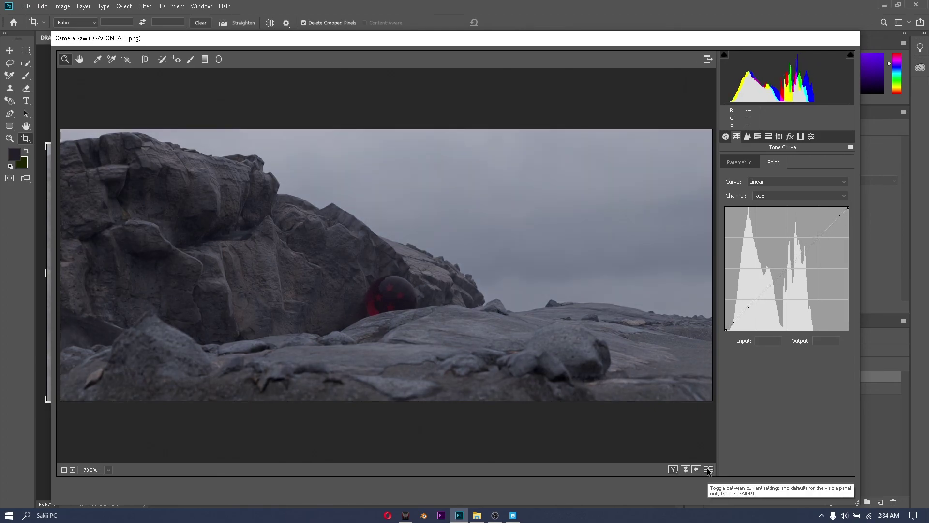
pyautogui.click(709, 469)
pyautogui.moveTo(760, 297); pyautogui.dragTo(761, 299)
pyautogui.moveTo(823, 232); pyautogui.dragTo(824, 230)
# Step: In HSL Adjustments, set luminance to +100 for Reds and Oranges, hue to +68 for Reds and +47 for Oranges, and raise Reds saturation
pyautogui.click(748, 136)
pyautogui.click(759, 137)
pyautogui.click(806, 162)
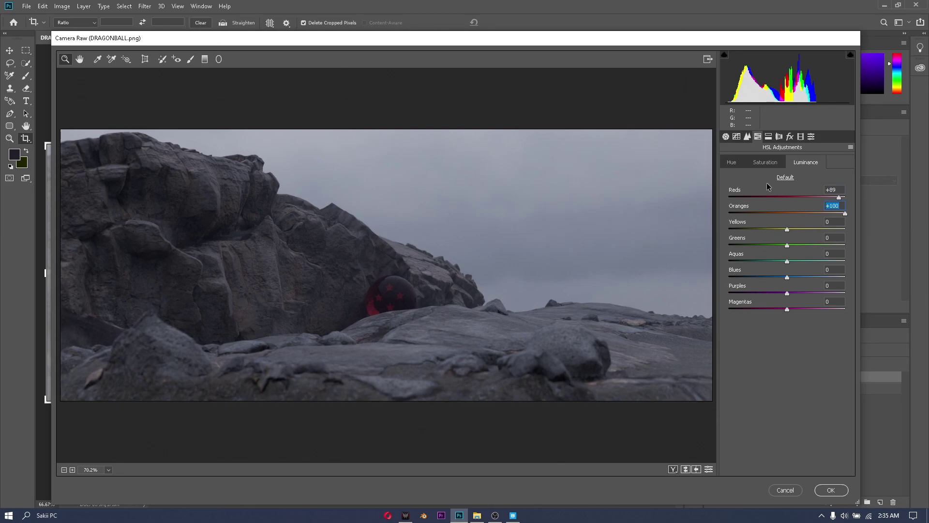
pyautogui.click(765, 162)
pyautogui.click(732, 162)
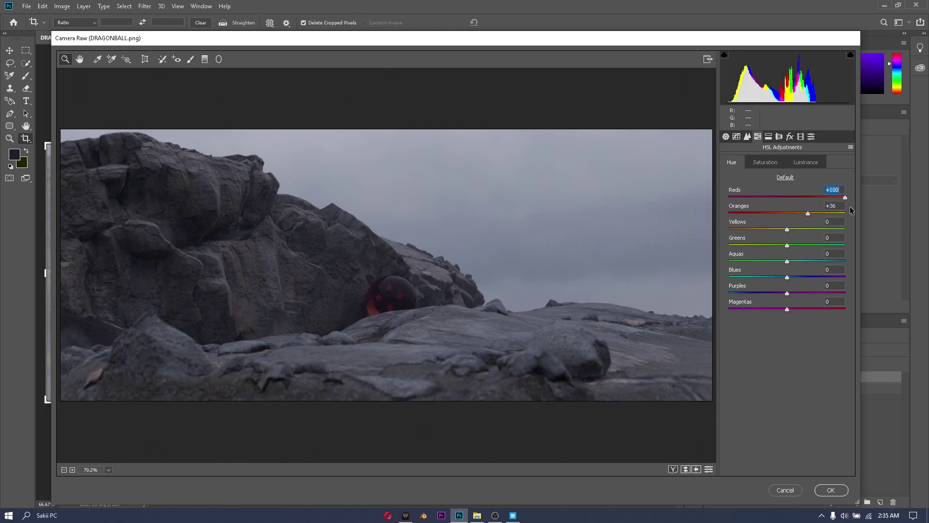
pyautogui.hotkey('ctrl', 'alt', 'shift', 'l')
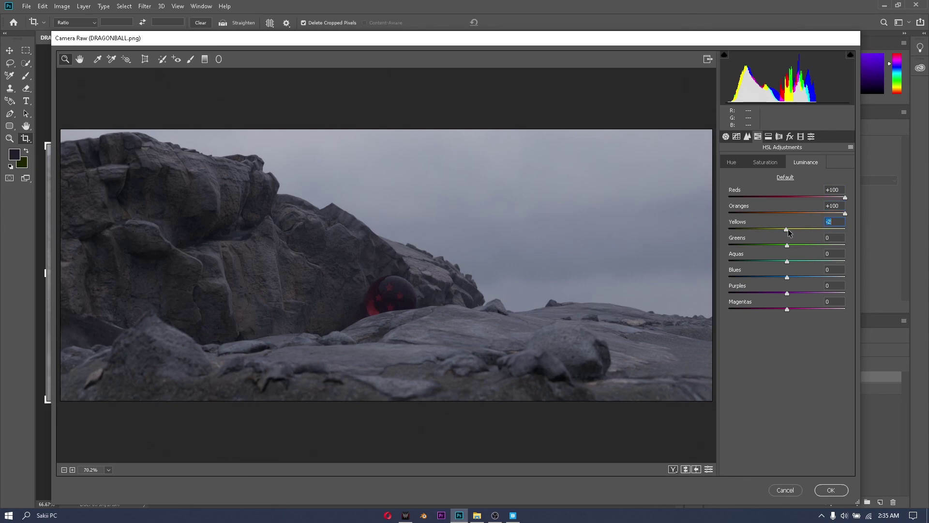
pyautogui.hotkey('ctrl', 'alt', 'shift', 's')
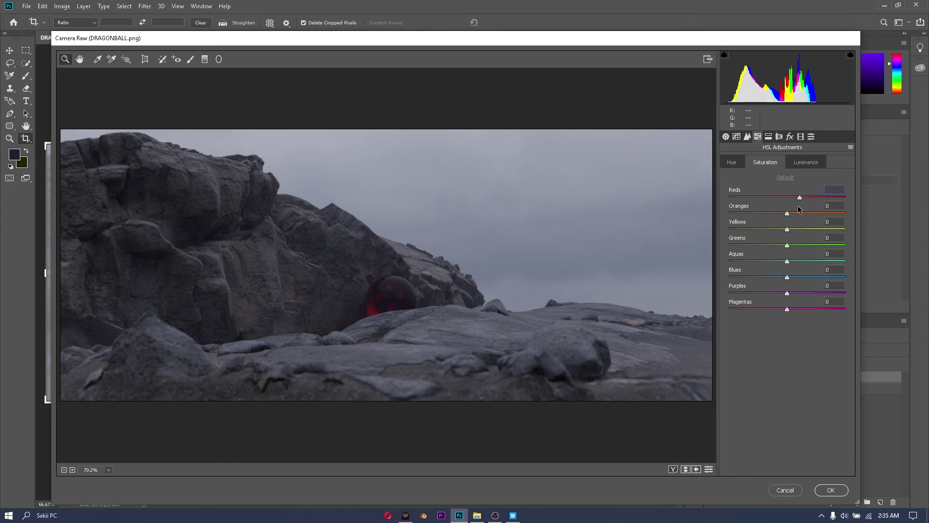
pyautogui.hotkey('ctrl', 'alt', 'shift', 'h')
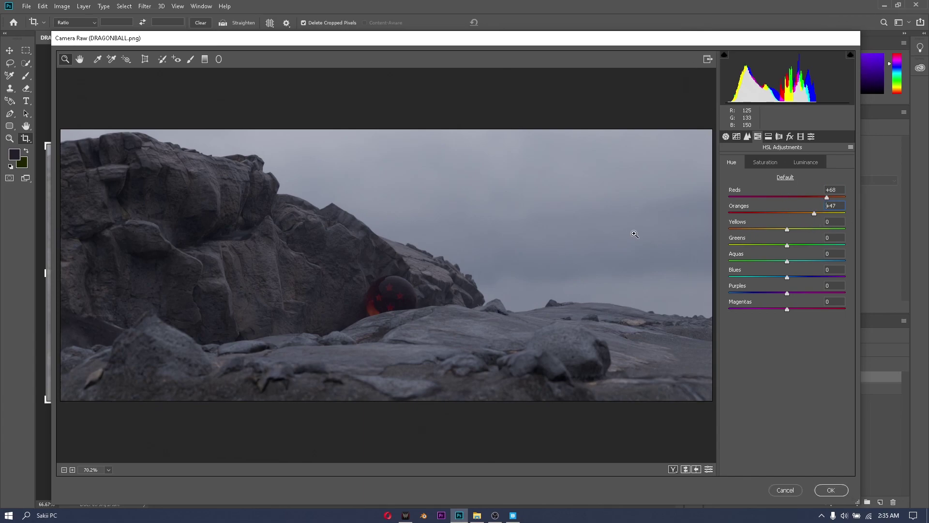
# Step: Compare the custom tone curve against its default settings and return to the Basic adjustments
pyautogui.hotkey('ctrl', 'alt', '1')
pyautogui.hotkey('ctrl', 'alt', 'shift', 't')
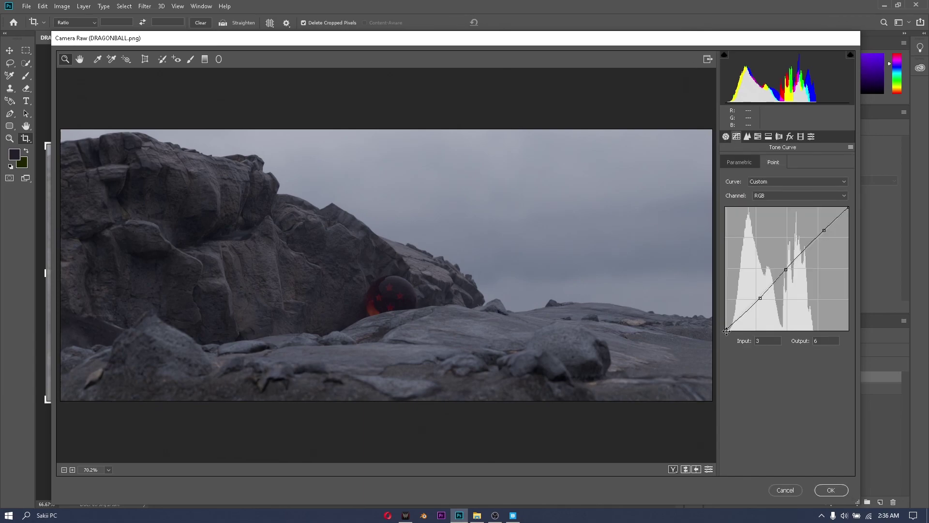
pyautogui.click(709, 469)
pyautogui.hotkey('ctrl', 'alt', '1')
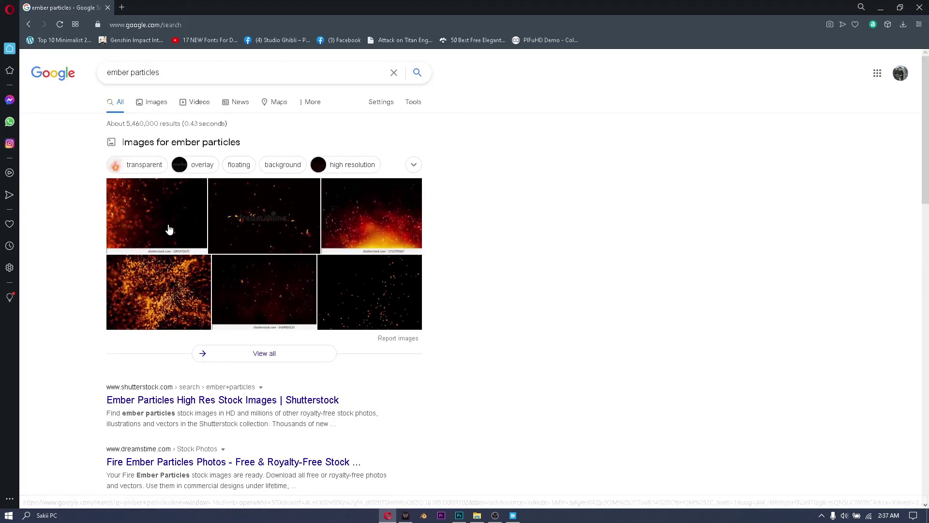
# Step: Open the 4K Embers Stock Footage picture from the ember particles results and bring the ember image into the Photoshop document
pyautogui.click(400, 280)
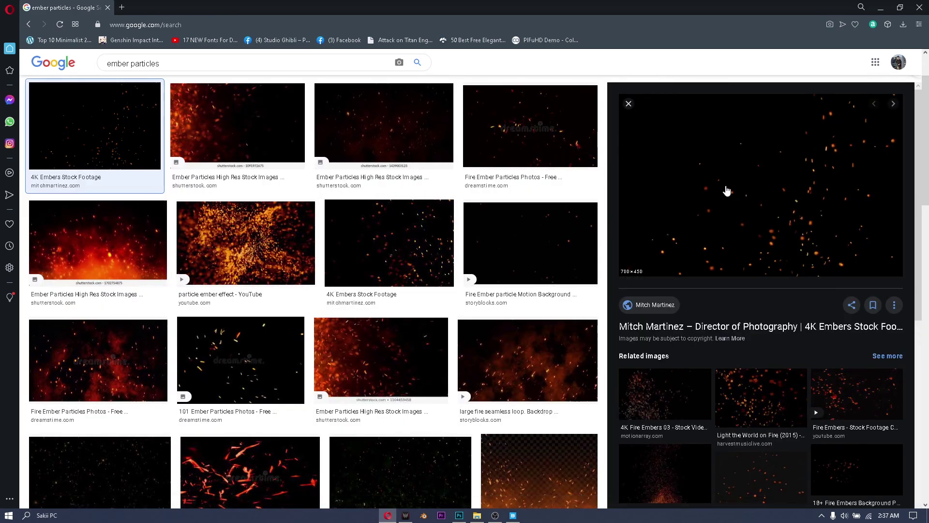
pyautogui.rightClick(726, 190)
pyautogui.click(745, 297)
pyautogui.hotkey('alt', 'Tab')
pyautogui.hotkey('ctrl', 'v')
# Step: Set the Fire-Embers-23 layer's blend mode to Screen, then scale it down and position it over the red sphere
pyautogui.click(735, 350)
pyautogui.click(722, 342)
pyautogui.keyDown('alt'); pyautogui.moveTo(415, 226); pyautogui.dragTo(445, 265); pyautogui.keyUp('alt')
pyautogui.keyDown('alt'); pyautogui.scroll(8, 311, 306); pyautogui.keyUp('alt')
pyautogui.keyDown('alt'); pyautogui.moveTo(512, 180); pyautogui.dragTo(505, 185); pyautogui.keyUp('alt')
pyautogui.moveTo(470, 239); pyautogui.dragTo(470, 247)
pyautogui.keyDown('alt'); pyautogui.scroll(-8, 529, 282); pyautogui.keyUp('alt')
pyautogui.click(529, 121)
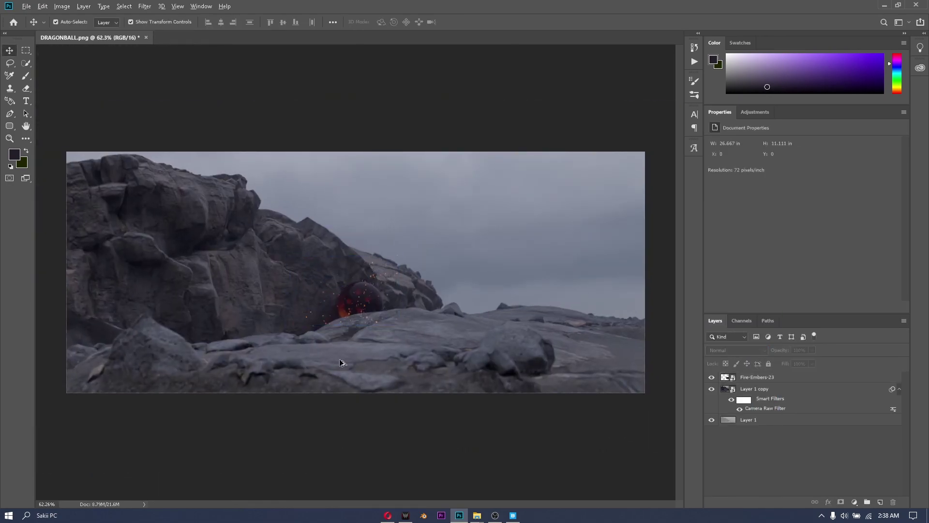
# Step: Reduce the Fire-Embers-23 layer's opacity to 47%
pyautogui.keyDown('alt'); pyautogui.scroll(8, 343, 338); pyautogui.keyUp('alt')
pyautogui.click(758, 377)
pyautogui.click(812, 350)
pyautogui.moveTo(814, 360); pyautogui.dragTo(797, 360)
pyautogui.keyDown('alt'); pyautogui.scroll(-5, 449, 328); pyautogui.keyUp('alt')
pyautogui.keyDown('alt'); pyautogui.scroll(6, 360, 316); pyautogui.keyUp('alt')
# Step: Add a black layer mask to Fire-Embers-23 and paint the embers back over the sphere with a soft white brush
pyautogui.click(785, 378)
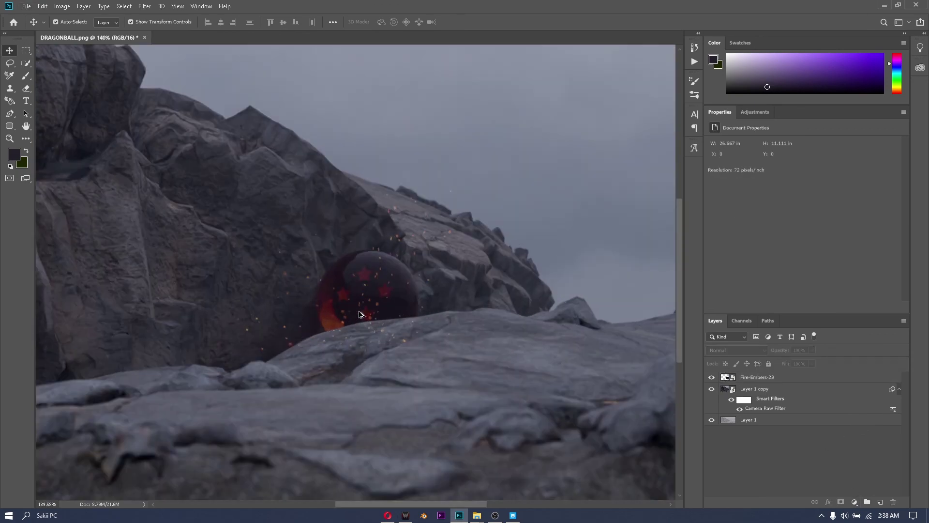
pyautogui.keyDown('alt'); pyautogui.click(841, 501); pyautogui.keyUp('alt')
pyautogui.press('b')
pyautogui.keyDown('alt'); pyautogui.moveTo(361, 251); pyautogui.dragTo(376, 245, button='right'); pyautogui.keyUp('alt')
pyautogui.press('x')
pyautogui.press('x')
pyautogui.moveTo(375, 245)
pyautogui.mouseDown()
pyautogui.moveTo(310, 265)
pyautogui.moveTo(382, 295)
pyautogui.mouseUp()
pyautogui.press('x')
pyautogui.press('x')
pyautogui.keyDown('alt'); pyautogui.moveTo(398, 335); pyautogui.dragTo(387, 463, button='right'); pyautogui.keyUp('alt')
pyautogui.press('x')
pyautogui.press('x')
pyautogui.hotkey('ctrl', '0')
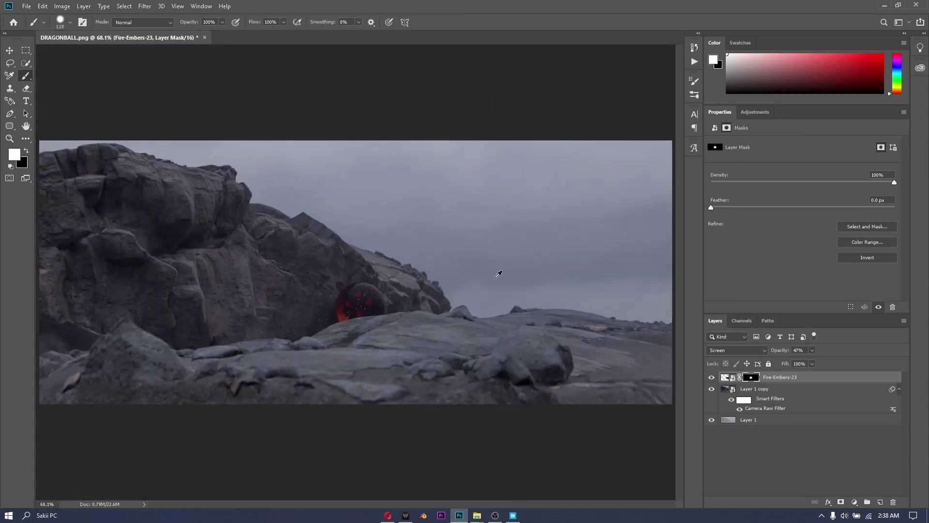
# Step: Deselect the ember layer and examine the masked embers within the whole composite
pyautogui.press('v')
pyautogui.click(275, 85)
pyautogui.keyDown('alt'); pyautogui.scroll(2, 352, 315); pyautogui.keyUp('alt')
pyautogui.keyDown('alt'); pyautogui.scroll(-3, 353, 315); pyautogui.keyUp('alt')
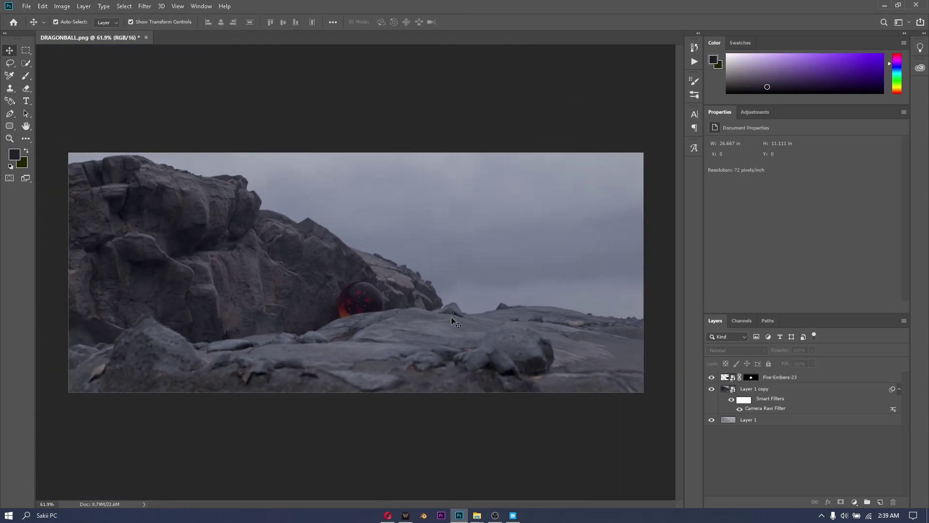